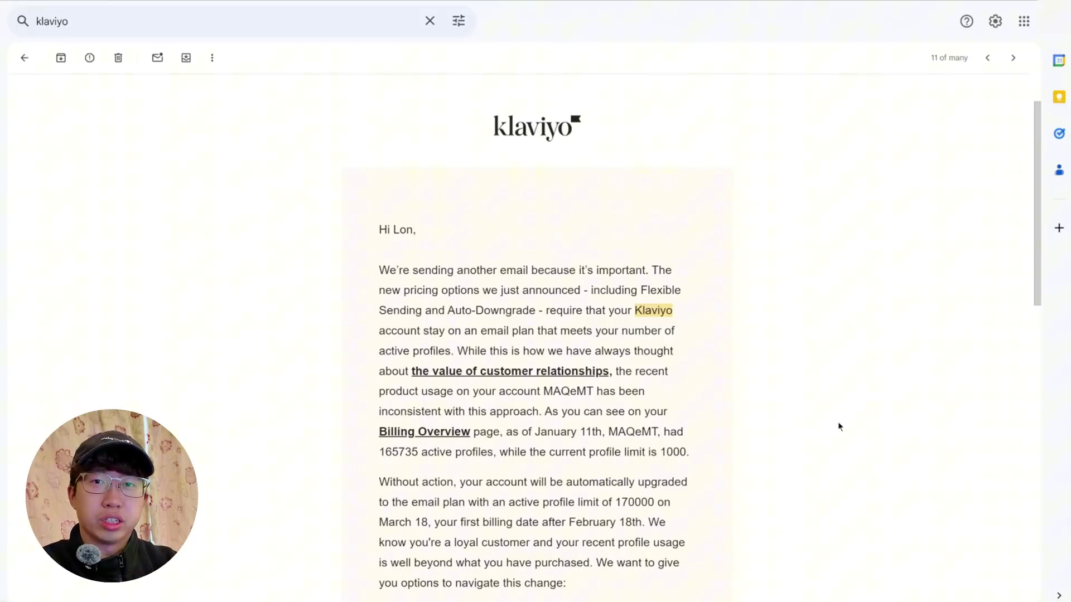
Read the Klaviyo email and highlight its 170000 active-profile plan limit
scroll(629, 398, down, 3)
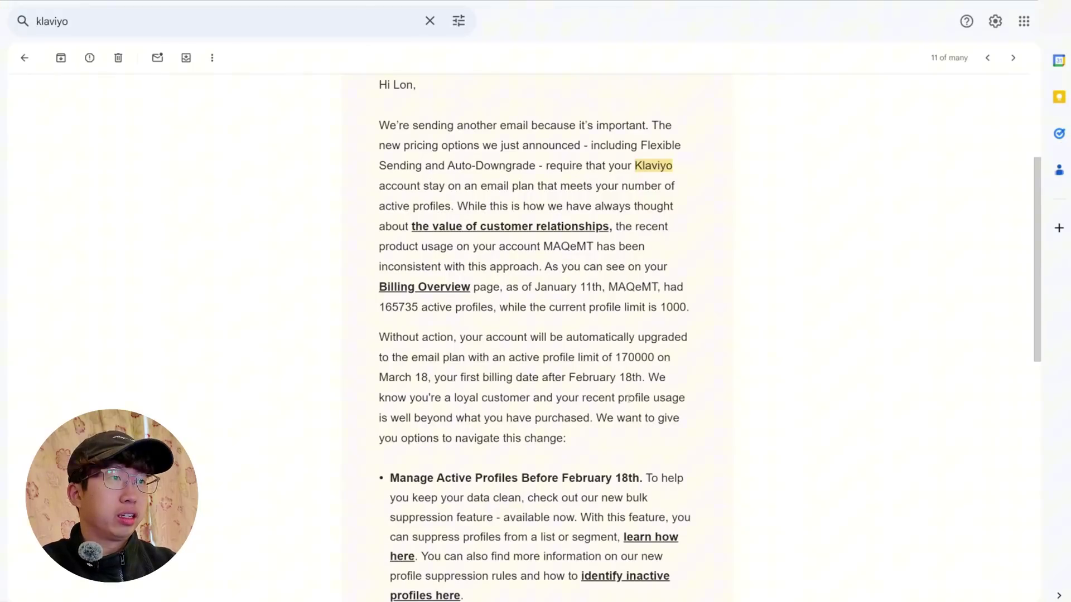
drag(615, 358, 654, 357)
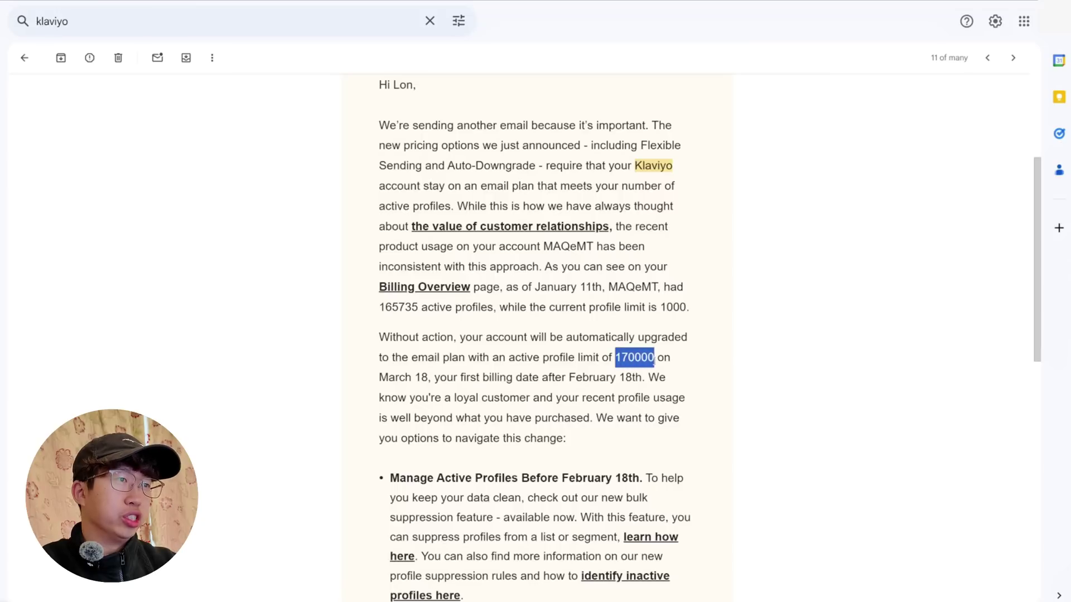
click(623, 377)
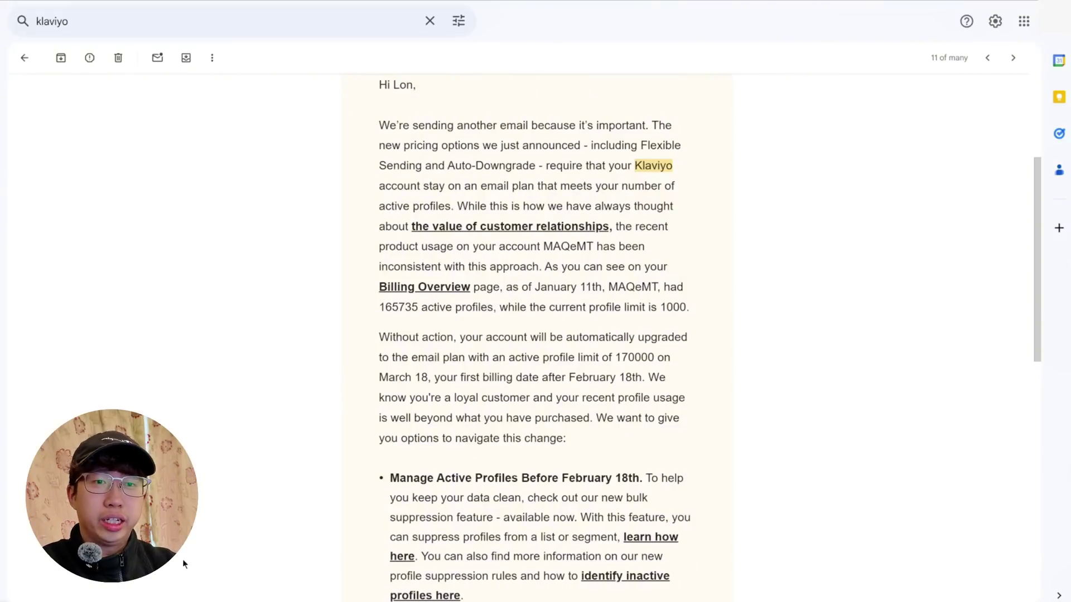
Multiply 600 by 12 in Calculator to get 7,200
key(XF86Calculator)
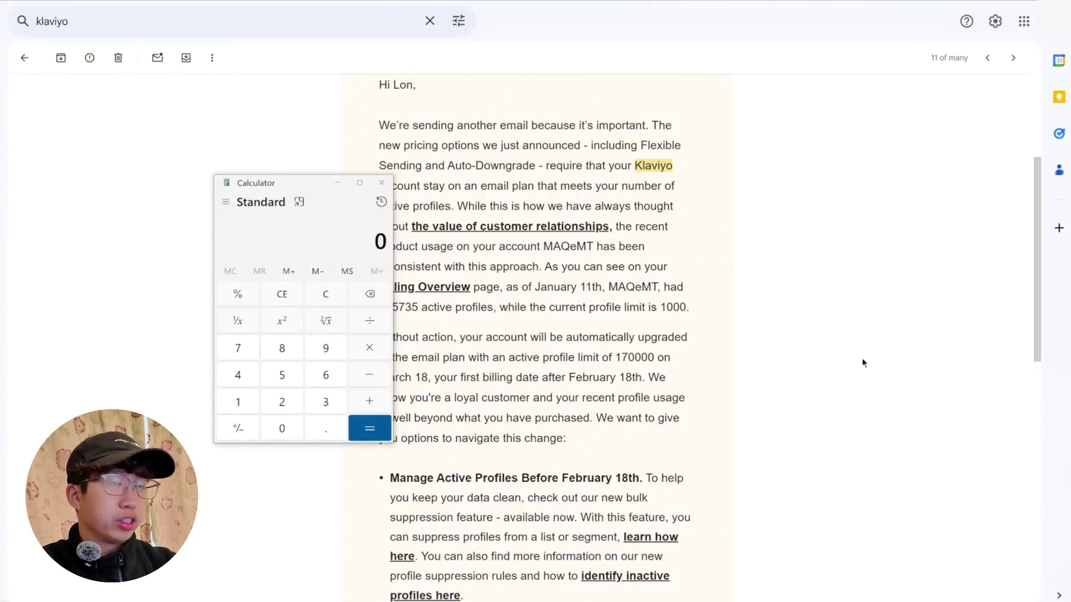
text(600)
text(*12)
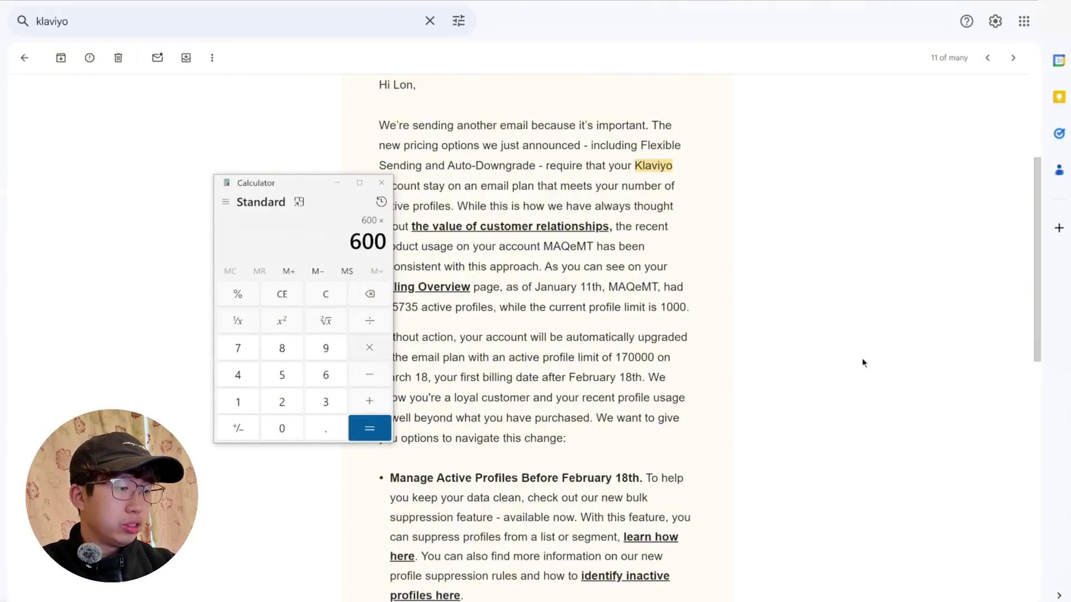
key(Return)
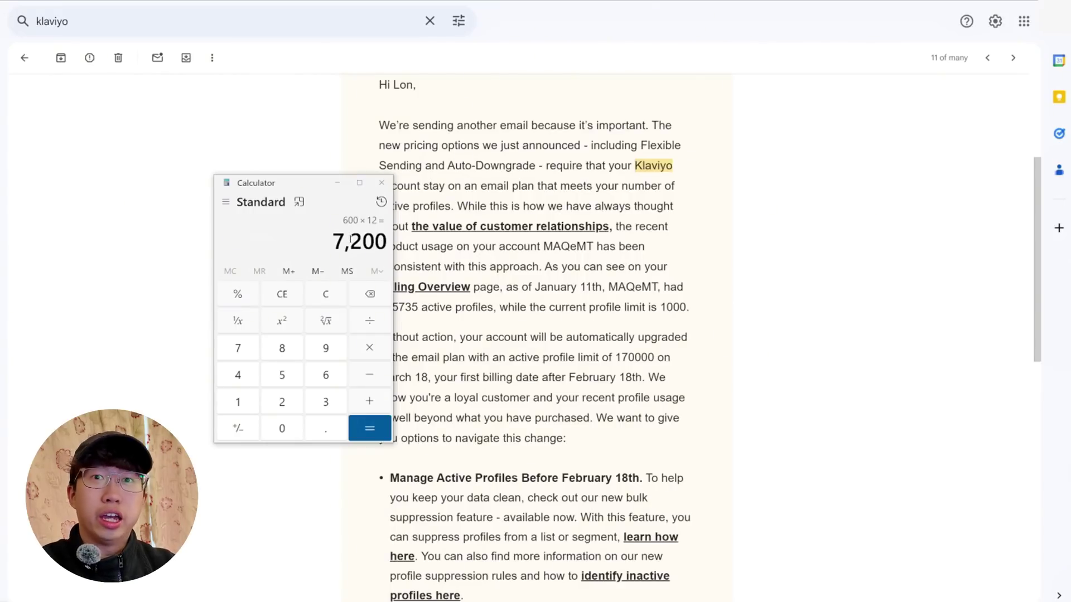
Close the calculator and pick the 150,001 - 200,000 active profiles range on Klaviyo's pricing page
click(384, 184)
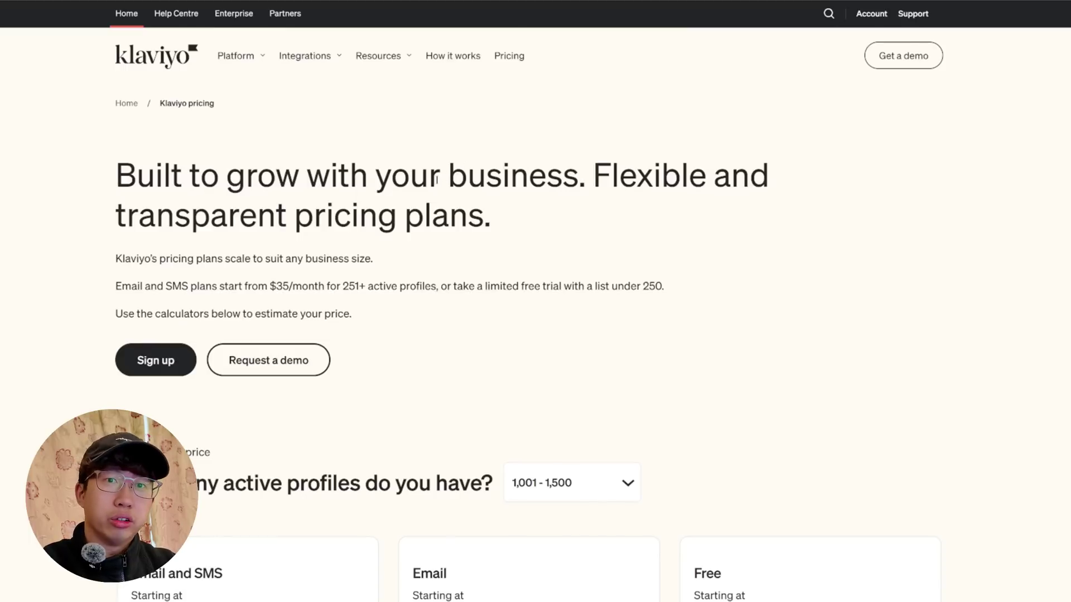
scroll(433, 184, down, 4)
scroll(434, 184, up, 4)
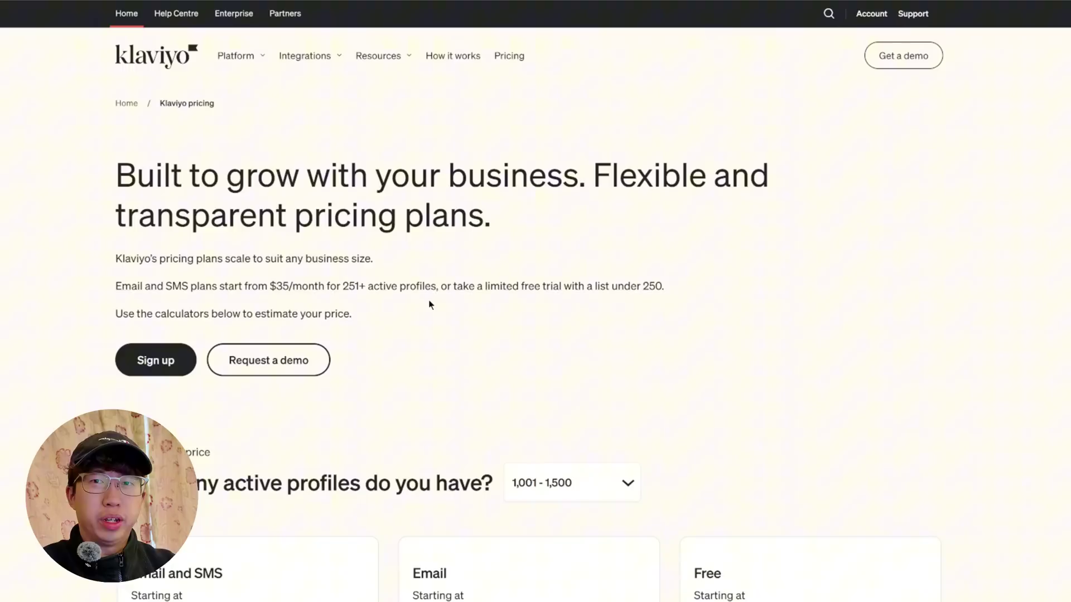
scroll(429, 304, down, 2)
click(571, 406)
scroll(566, 251, down, 10)
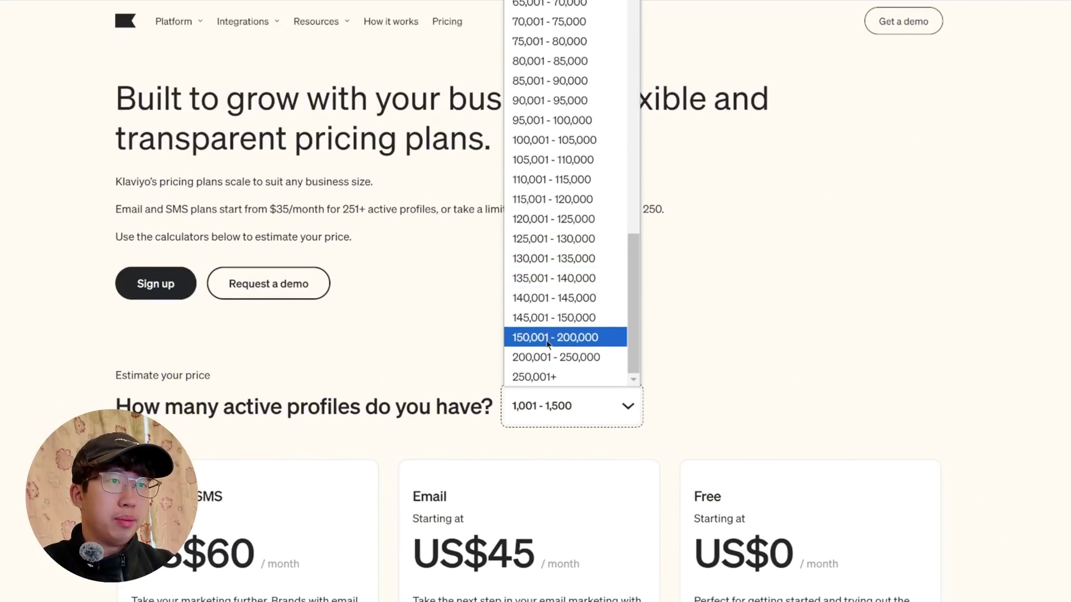
click(546, 338)
scroll(558, 306, down, 5)
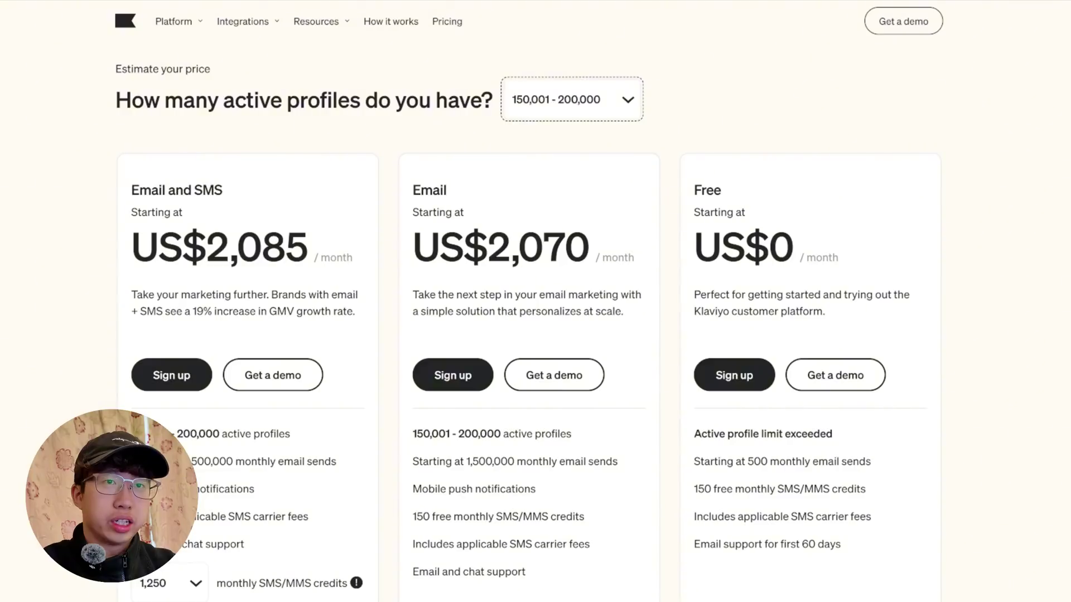
Calculate the Email plan's yearly cost, 2070 × 12 = 24,840, then close Calculator
key(XF86Calculator)
text(2)
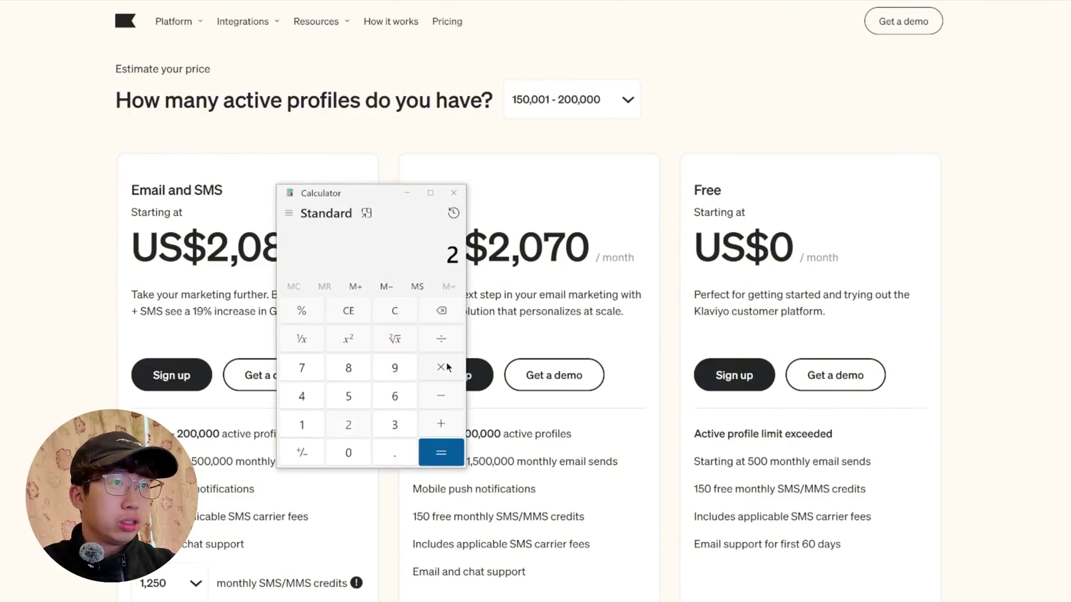
text(070*12)
key(Return)
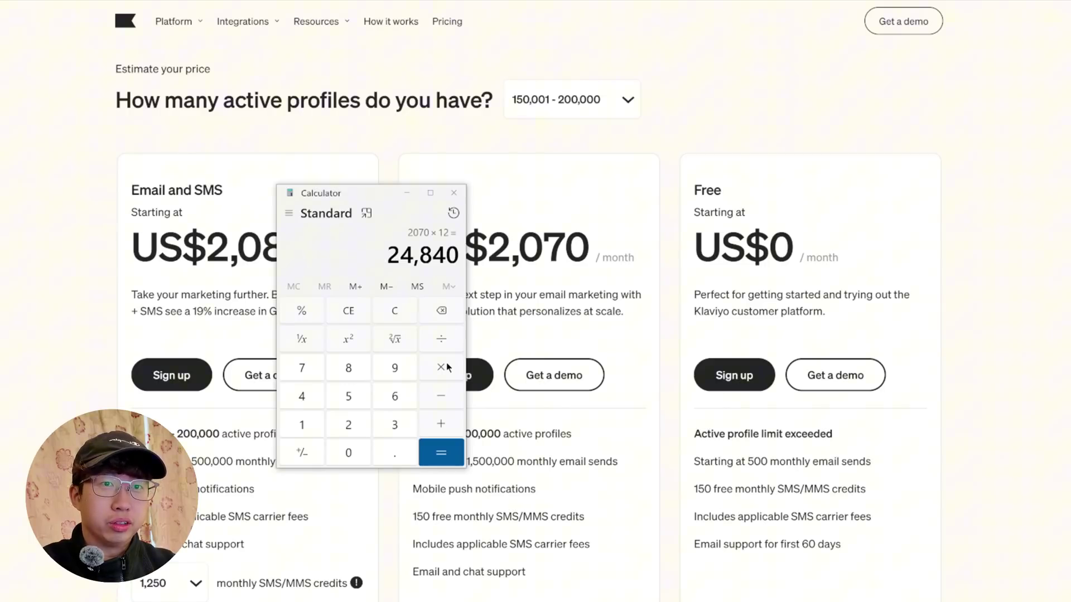
click(453, 193)
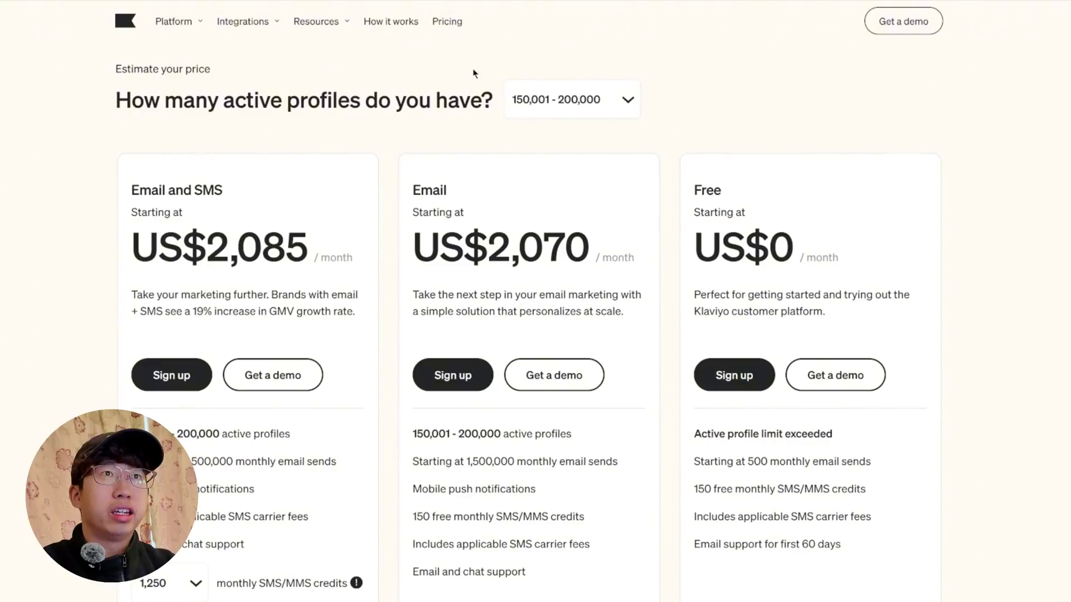
Read the Klaviyo email's list of options: manage profiles, change bundle, downgrade or close the account
drag(497, 99, 158, 99)
click(167, 99)
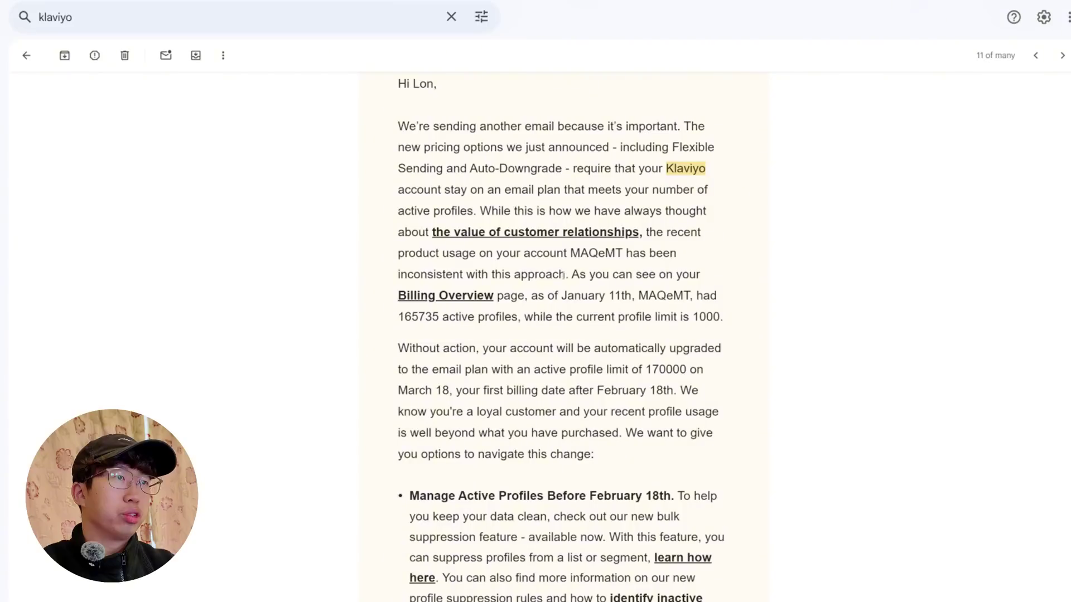
scroll(695, 298, down, 2)
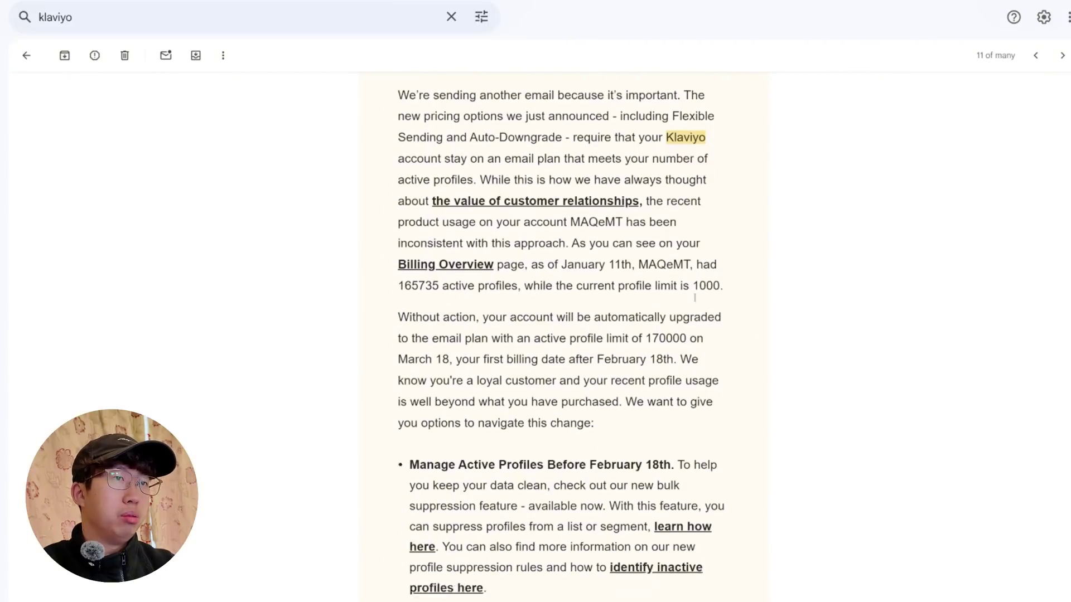
scroll(695, 298, down, 2)
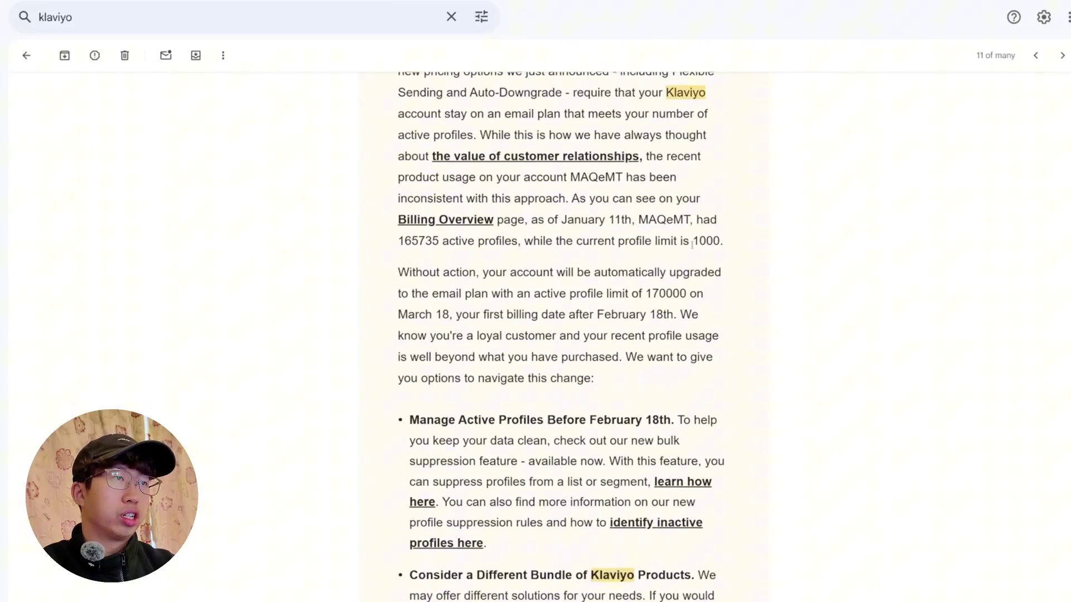
scroll(692, 243, down, 5)
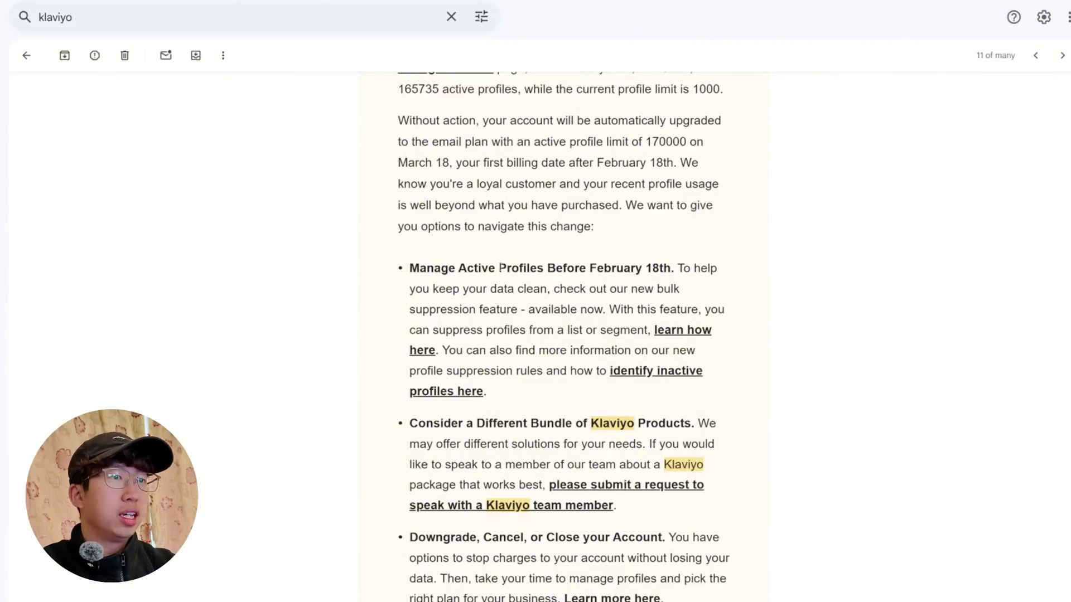
scroll(502, 268, down, 5)
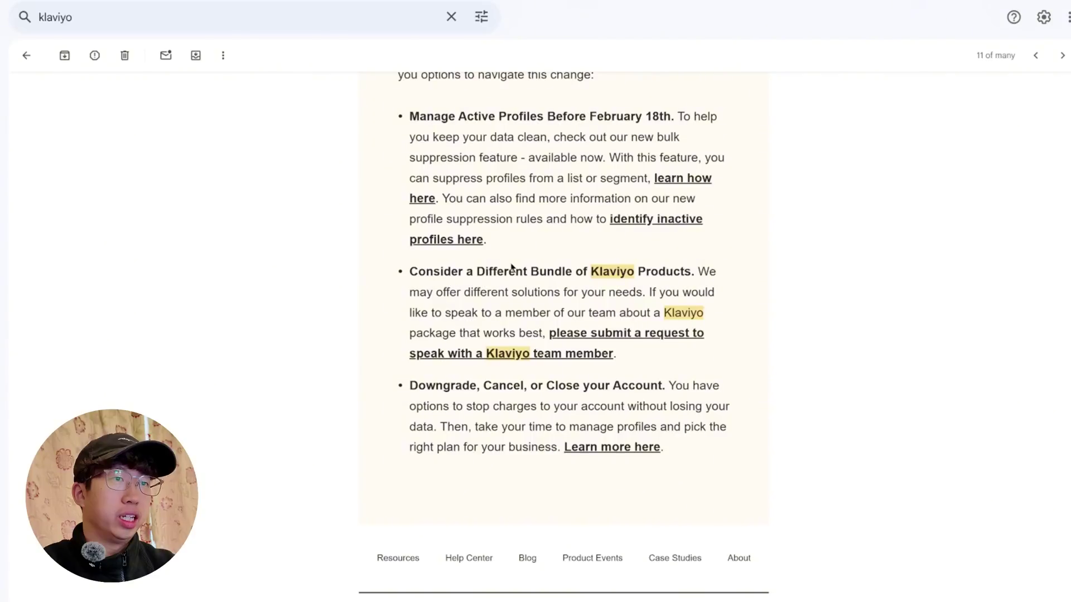
scroll(511, 268, up, 3)
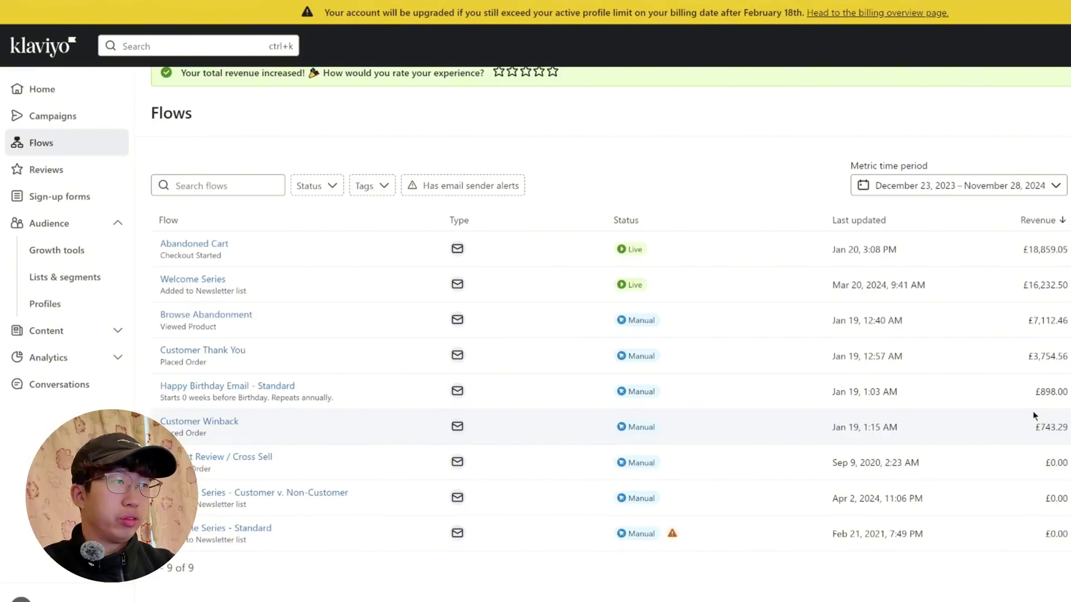
scroll(929, 359, up, 1)
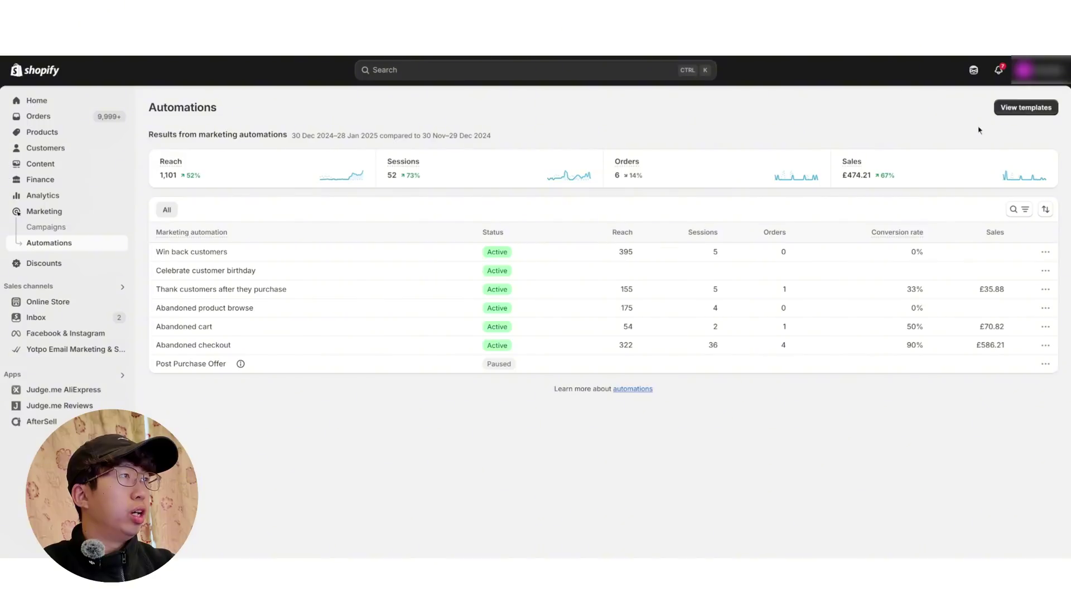
Open the Automation templates gallery from Shopify's Automations page
click(1007, 109)
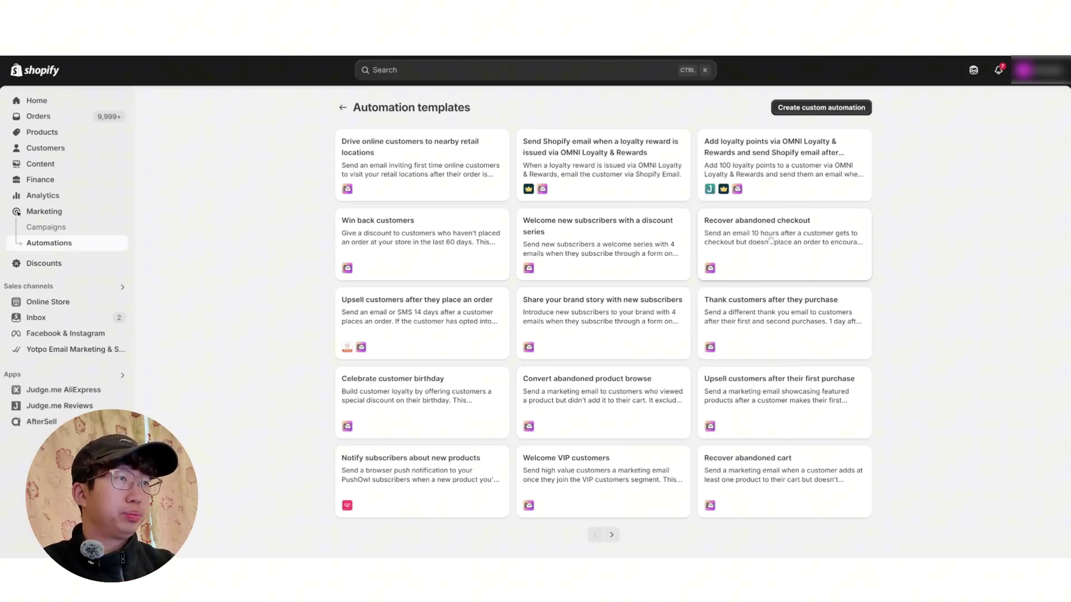
Compare the Recover abandoned checkout template with another template, then edit it in Flow
click(771, 240)
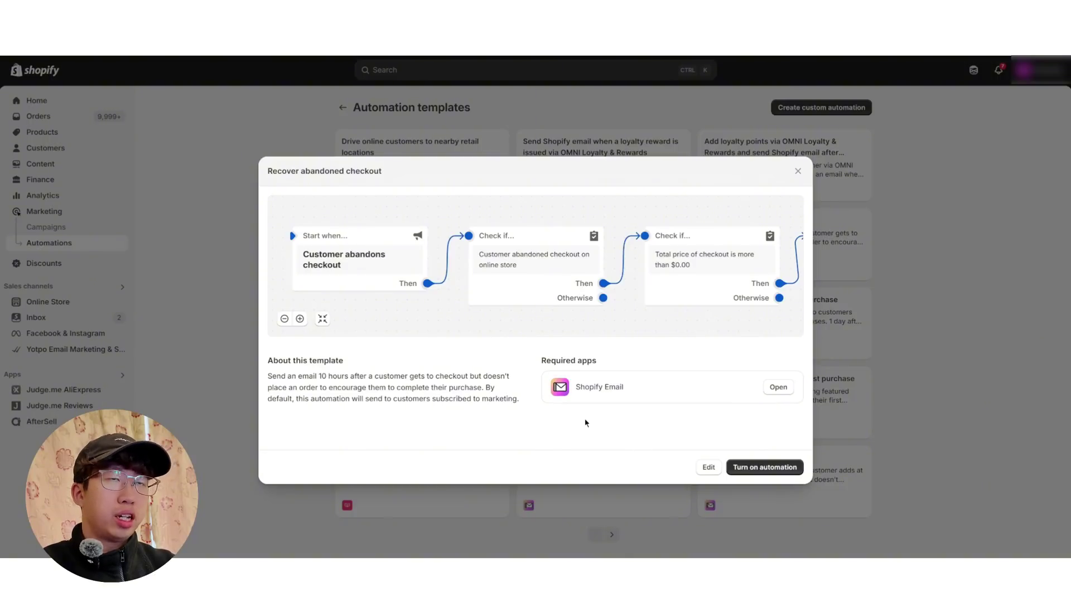
click(871, 333)
click(439, 340)
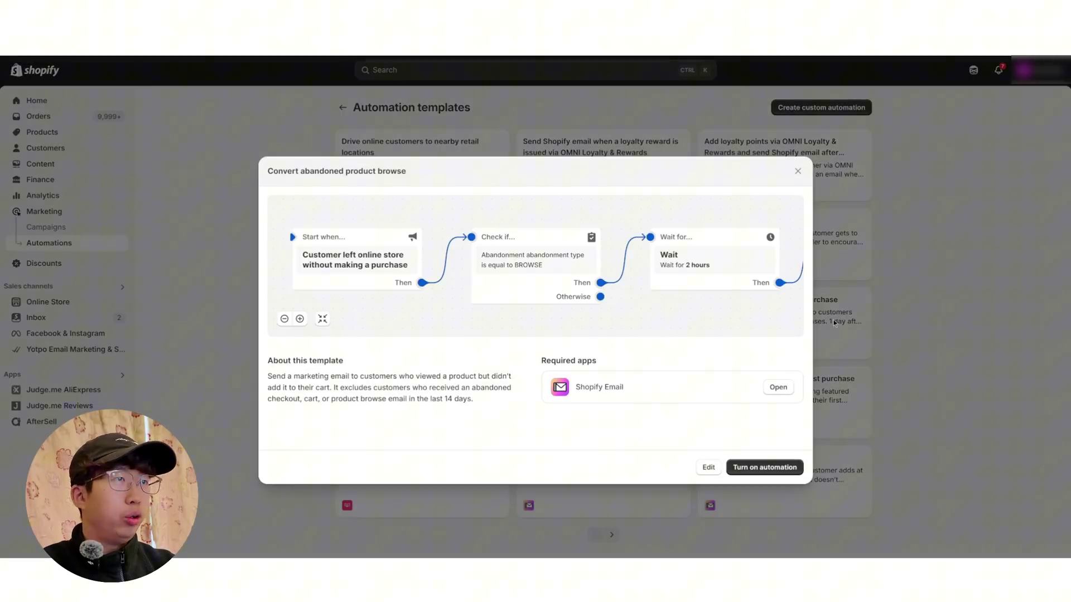
click(834, 320)
click(775, 245)
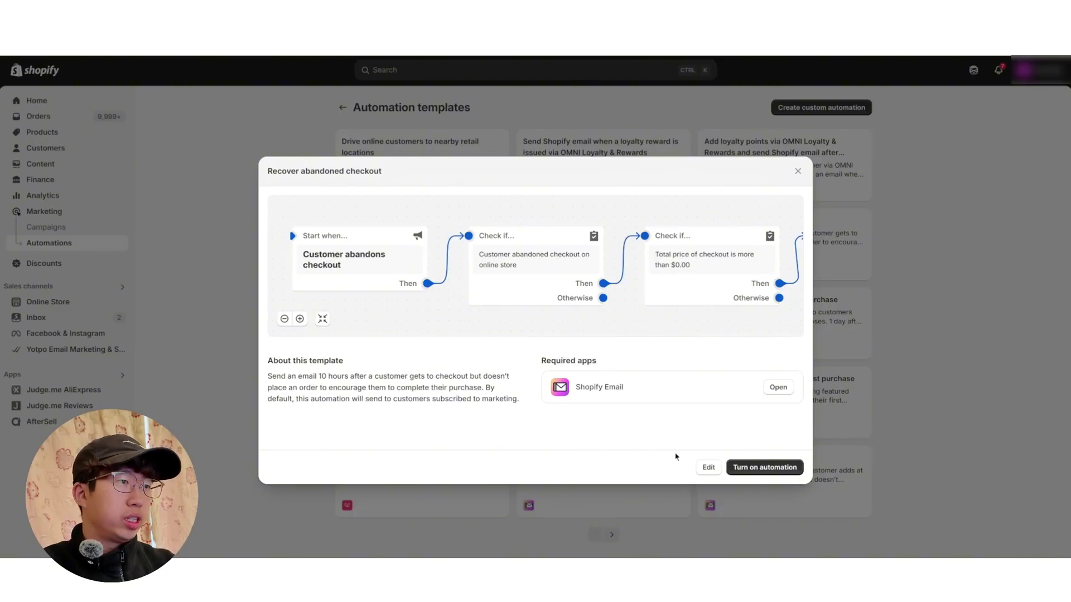
click(708, 468)
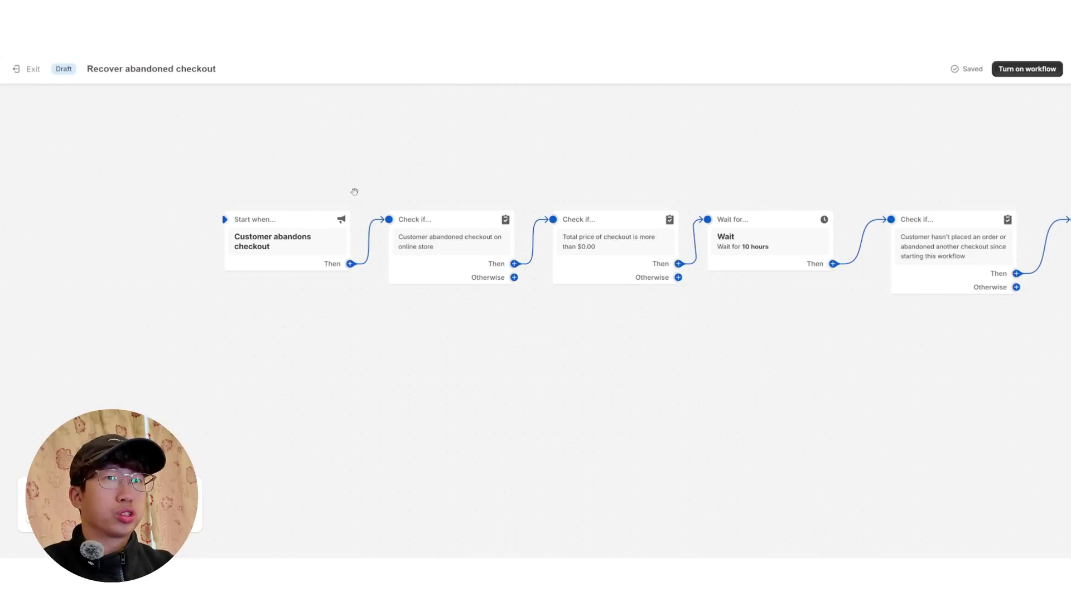
Pan the abandoned checkout workflow and open its 10-hour wait step settings
mouse_move(295, 253)
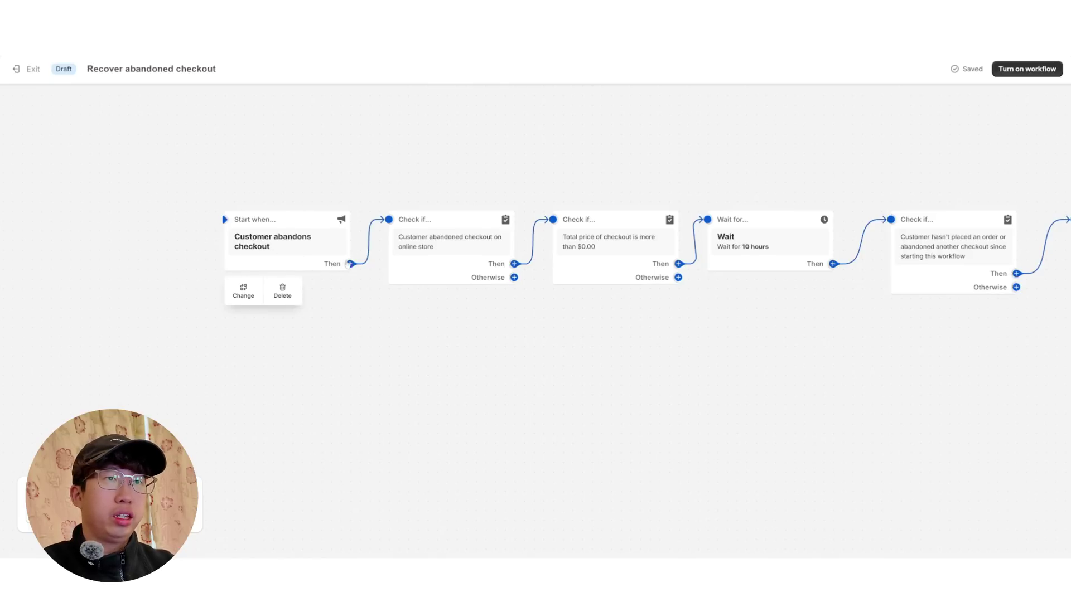
mouse_move(433, 248)
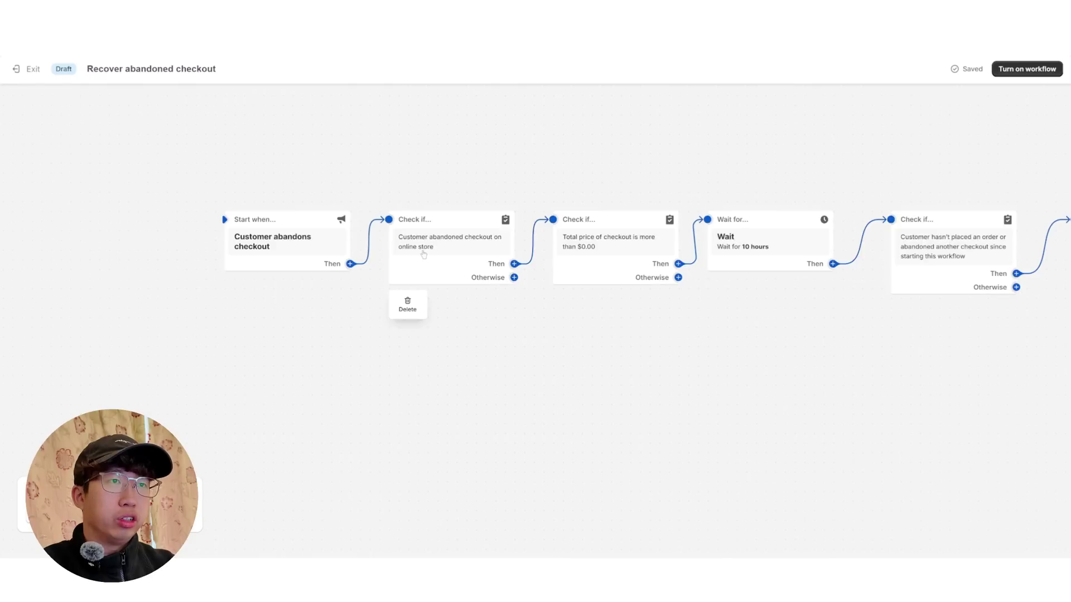
drag(573, 301, 445, 309)
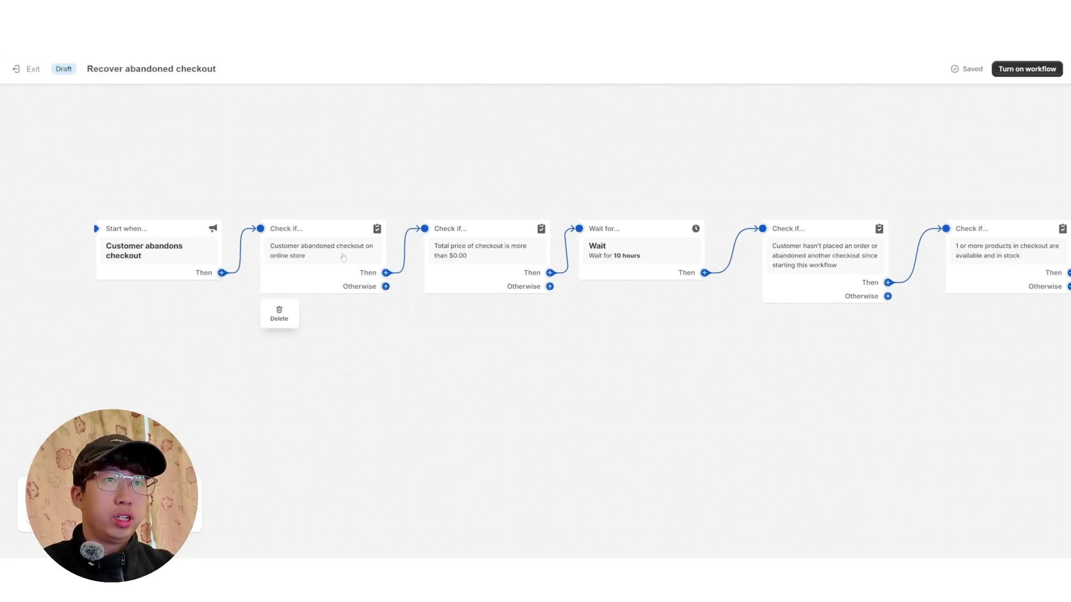
mouse_move(415, 257)
mouse_move(444, 267)
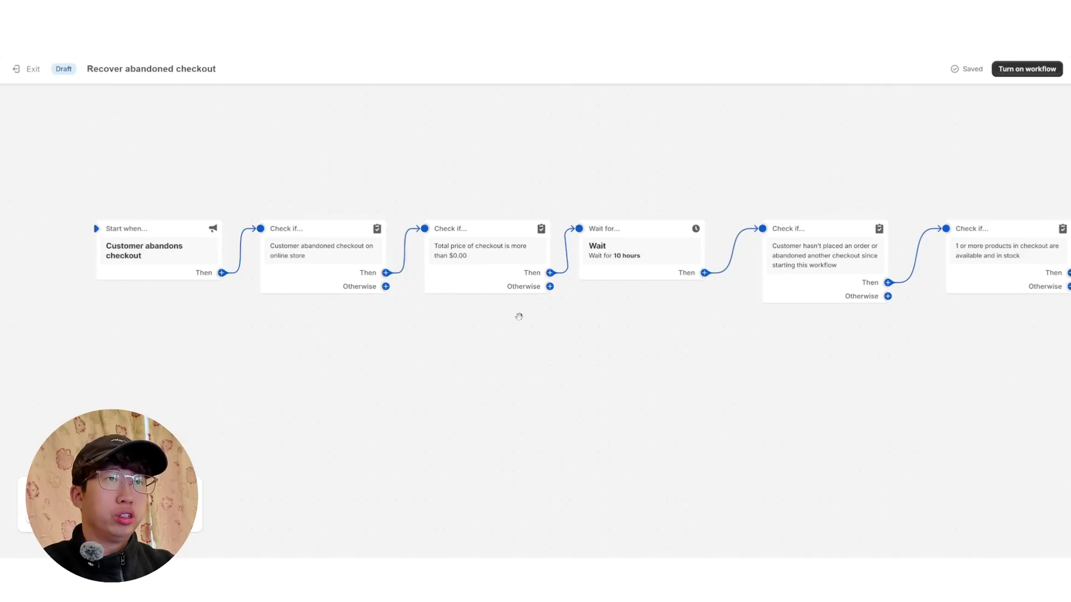
drag(530, 326, 352, 351)
mouse_move(337, 304)
mouse_move(423, 301)
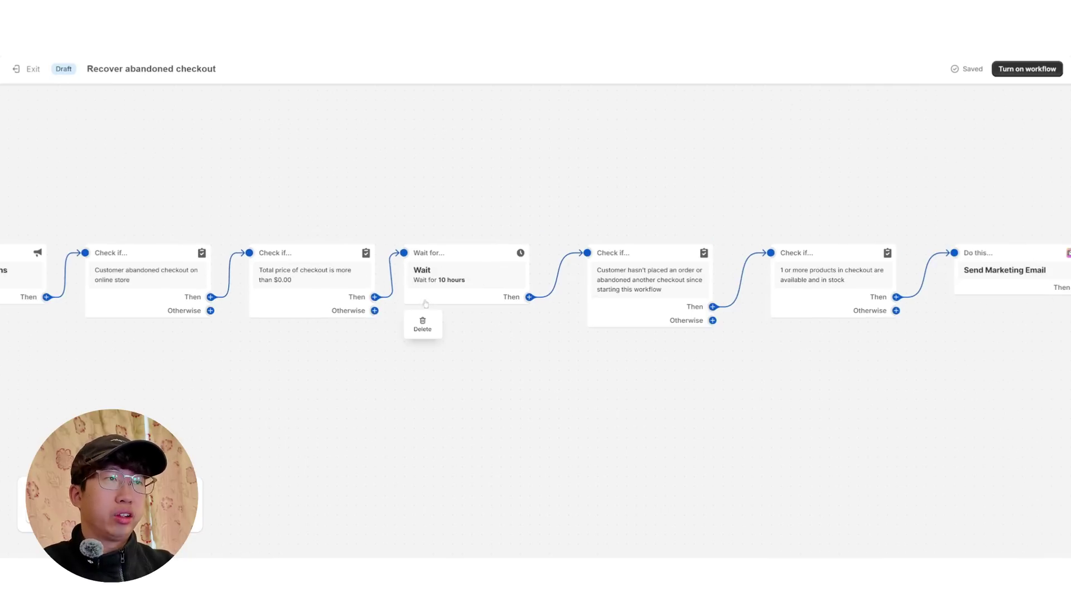
click(461, 284)
Change the wait duration to 30 minutes
click(753, 202)
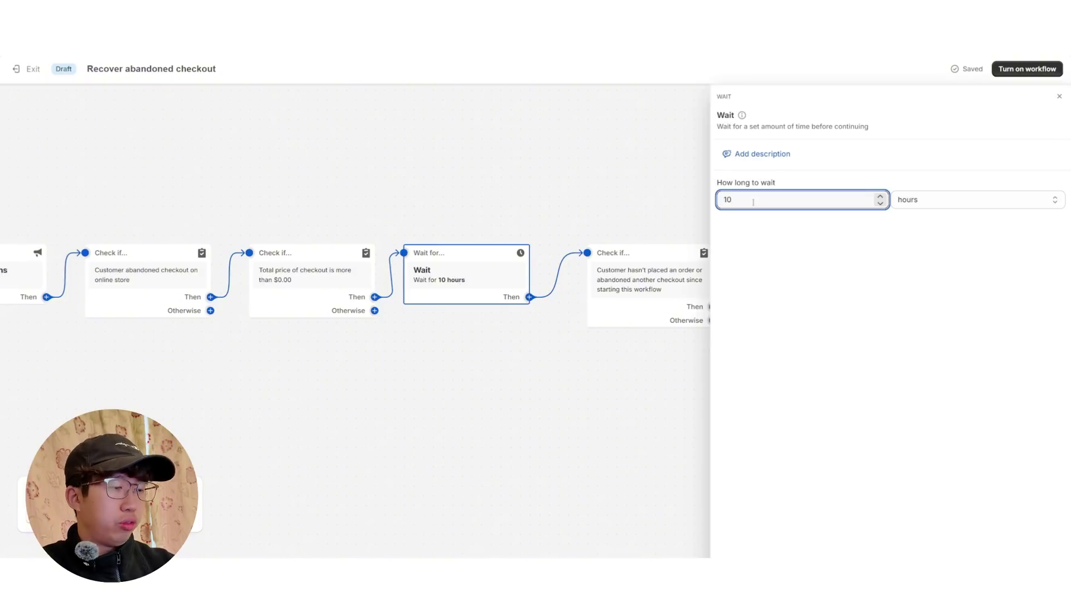
click(908, 201)
click(915, 229)
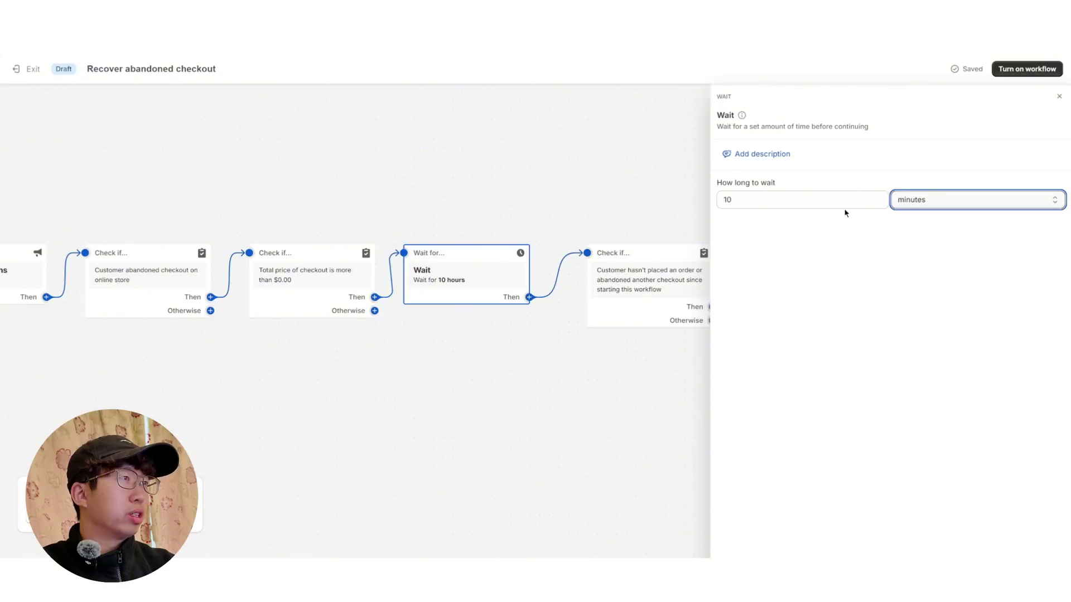
double_click(800, 198)
text(30)
click(797, 258)
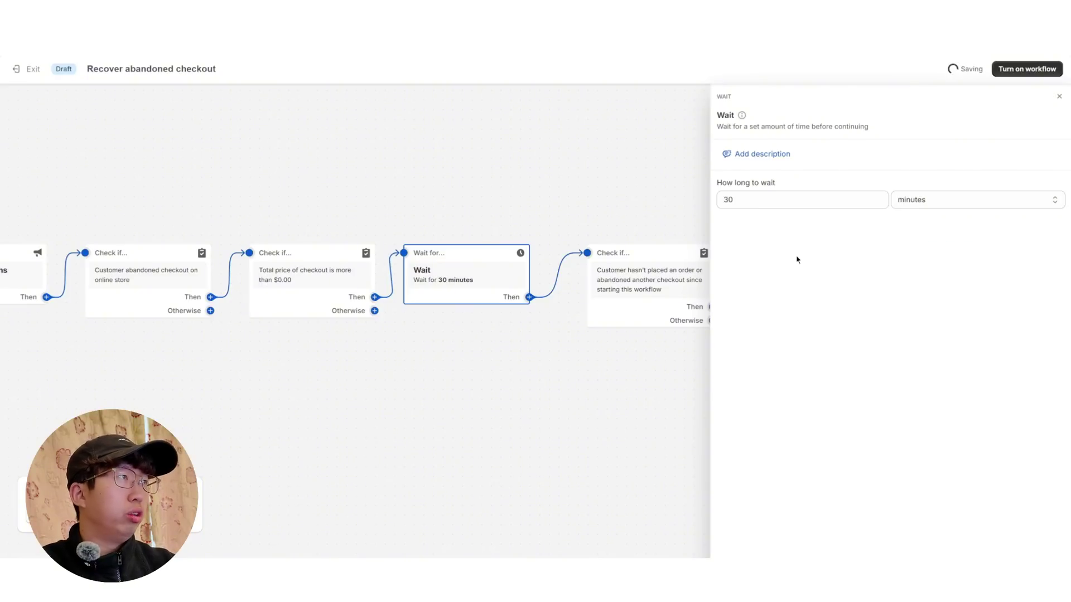
Close the wait settings and review the workflow through to the Send Marketing Email step
click(1059, 96)
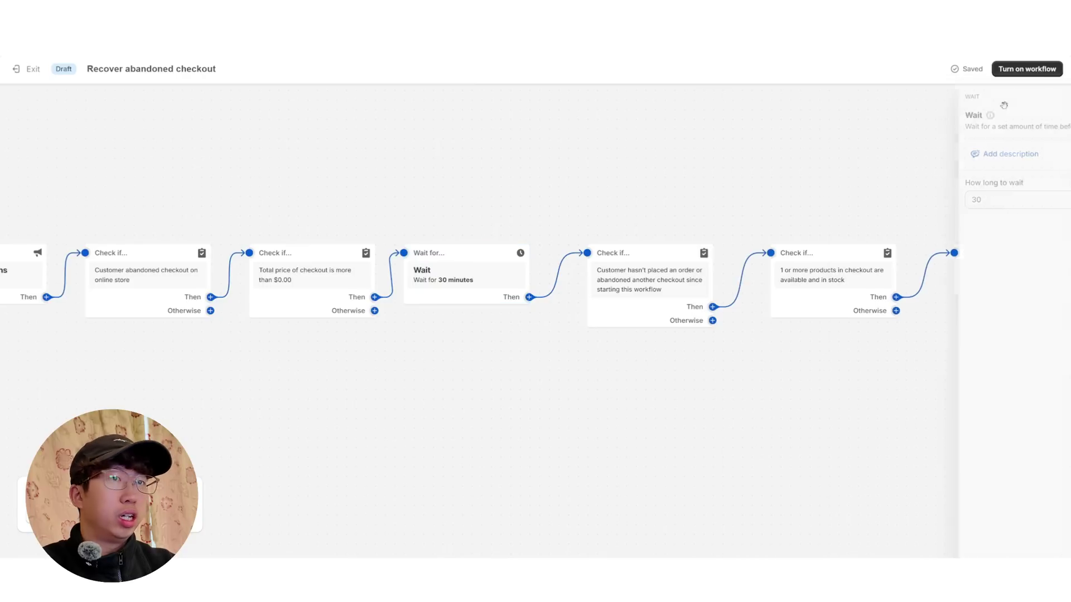
click(457, 354)
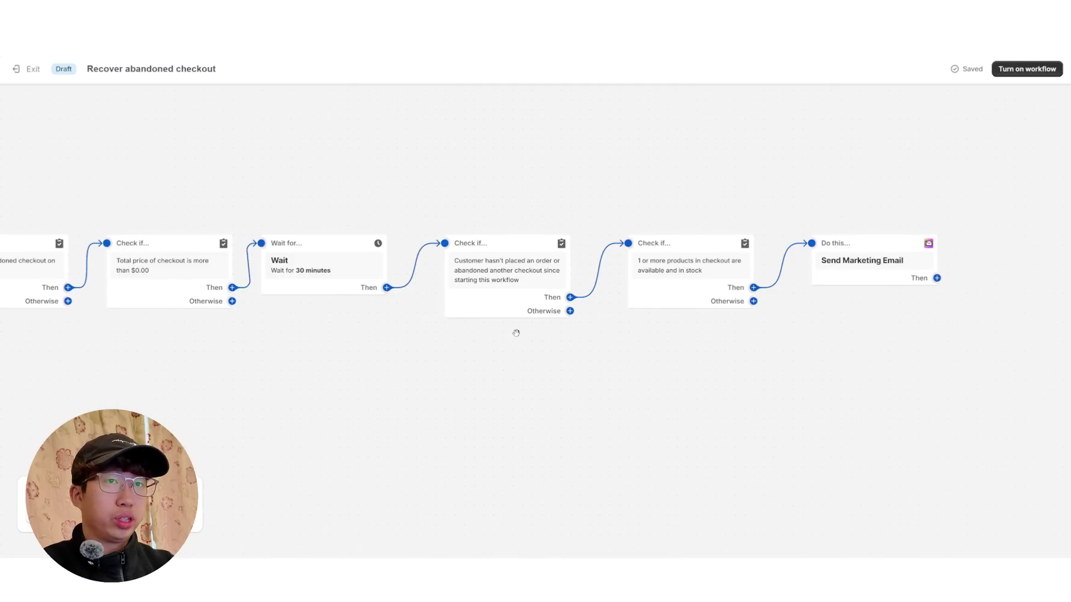
mouse_move(351, 284)
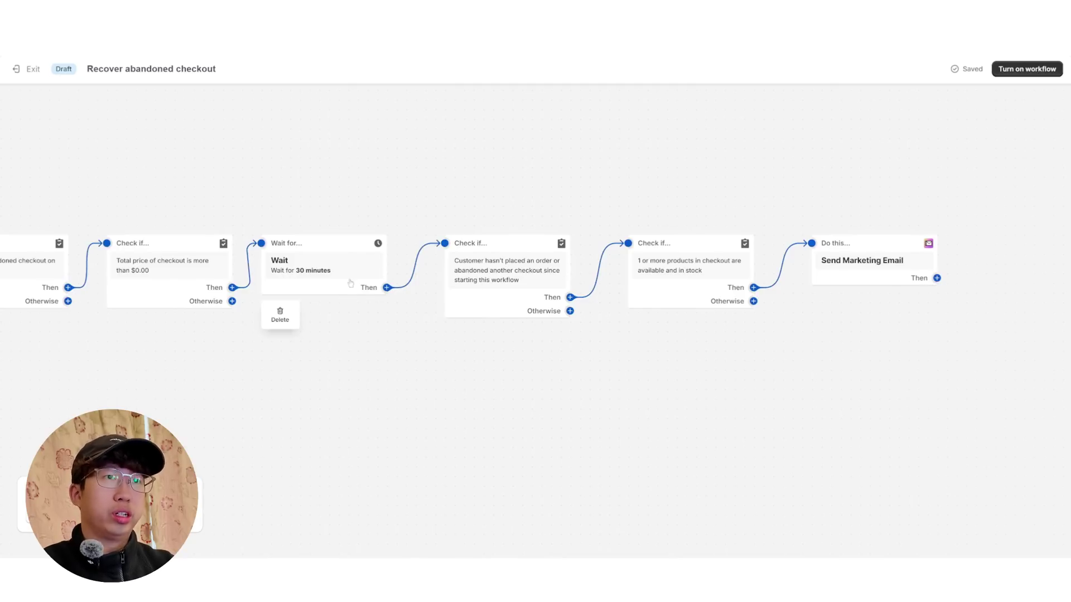
drag(797, 347, 735, 356)
mouse_move(395, 305)
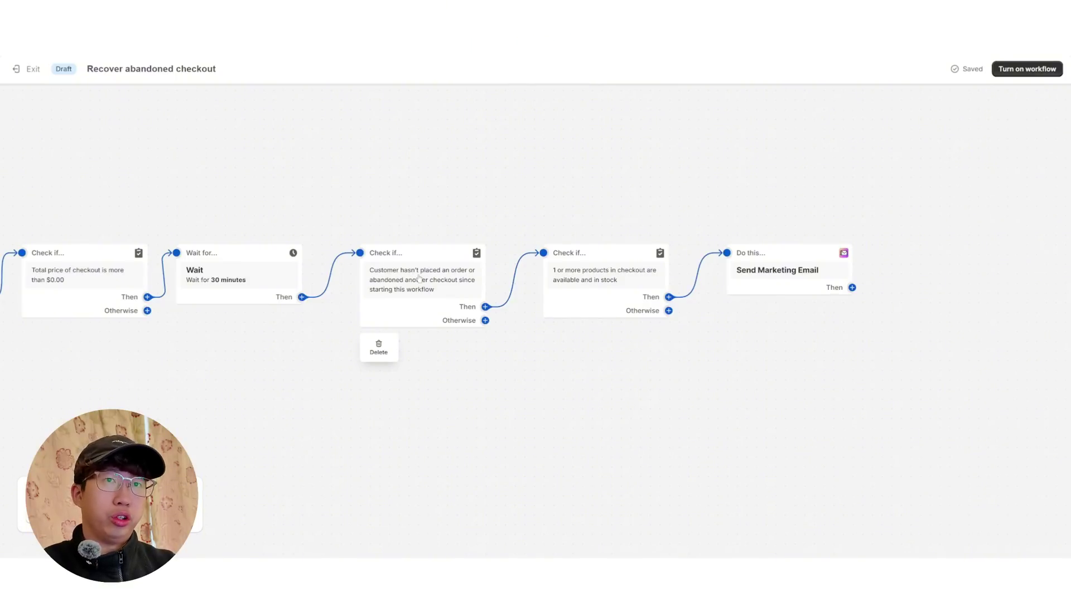
drag(631, 363, 543, 377)
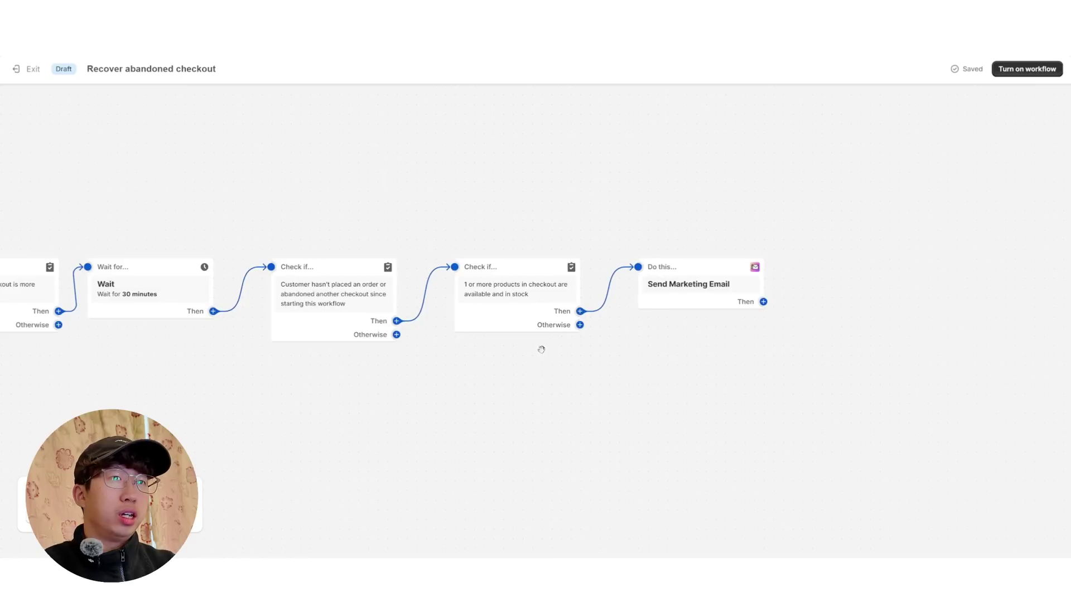
mouse_move(523, 307)
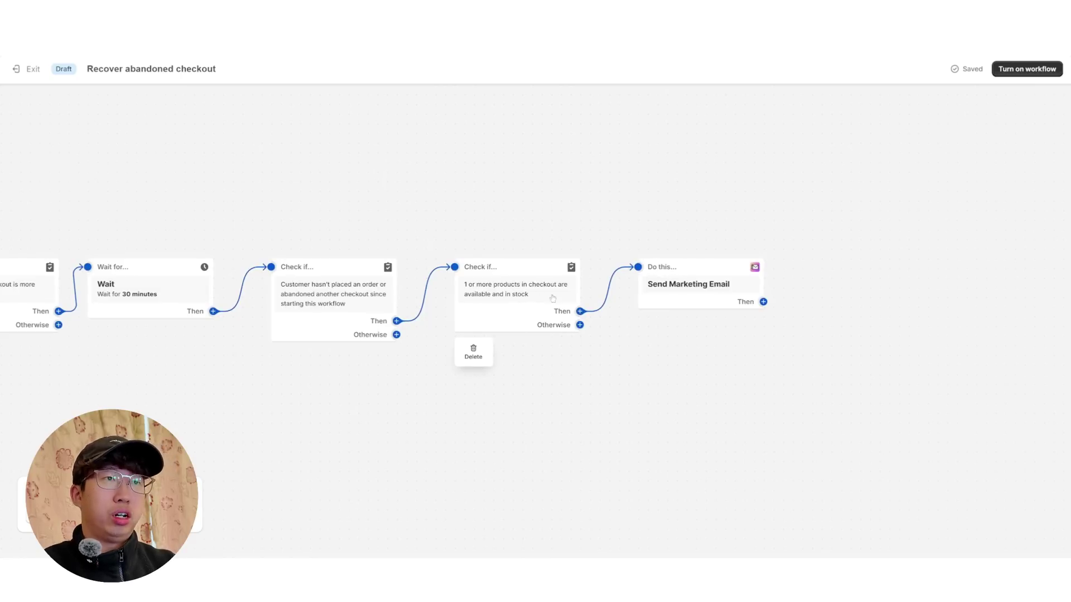
drag(722, 294, 603, 303)
mouse_move(603, 303)
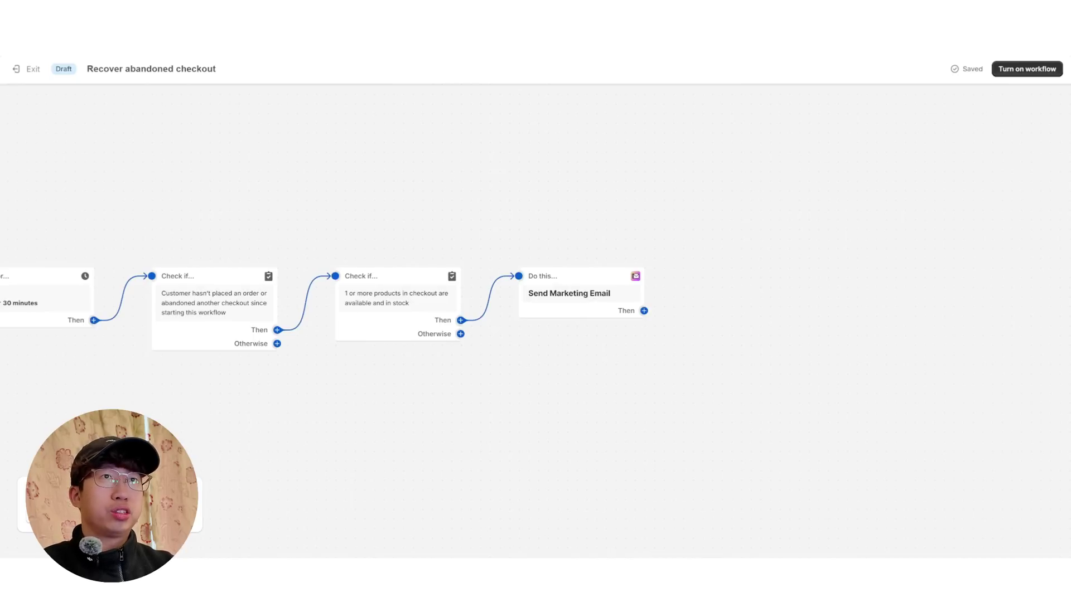
Switch to the Really Good Emails site and browse its page
click(379, 46)
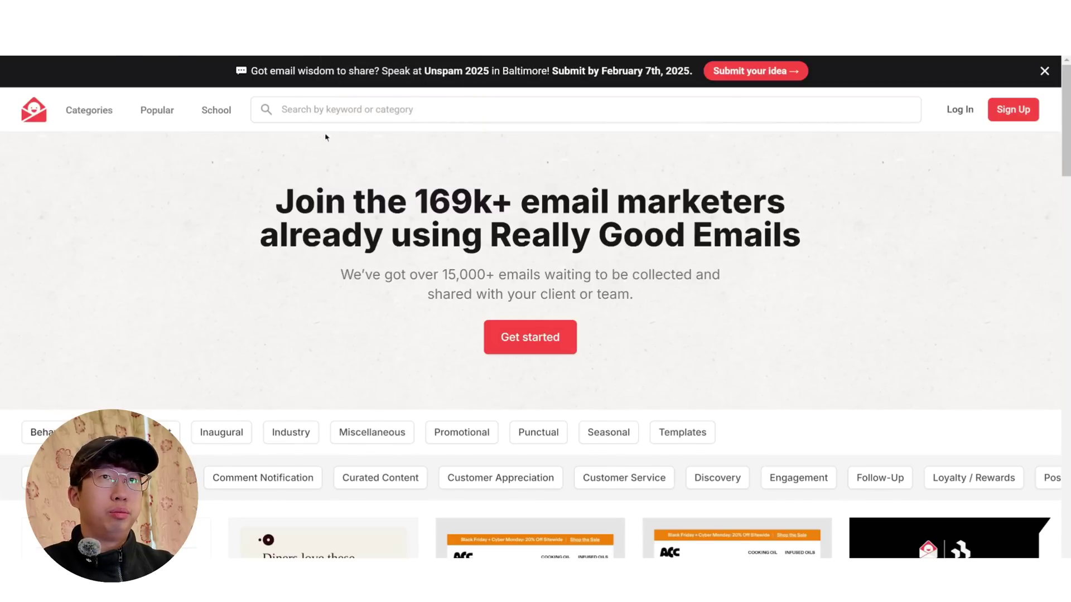
scroll(350, 142, down, 1)
scroll(329, 186, down, 10)
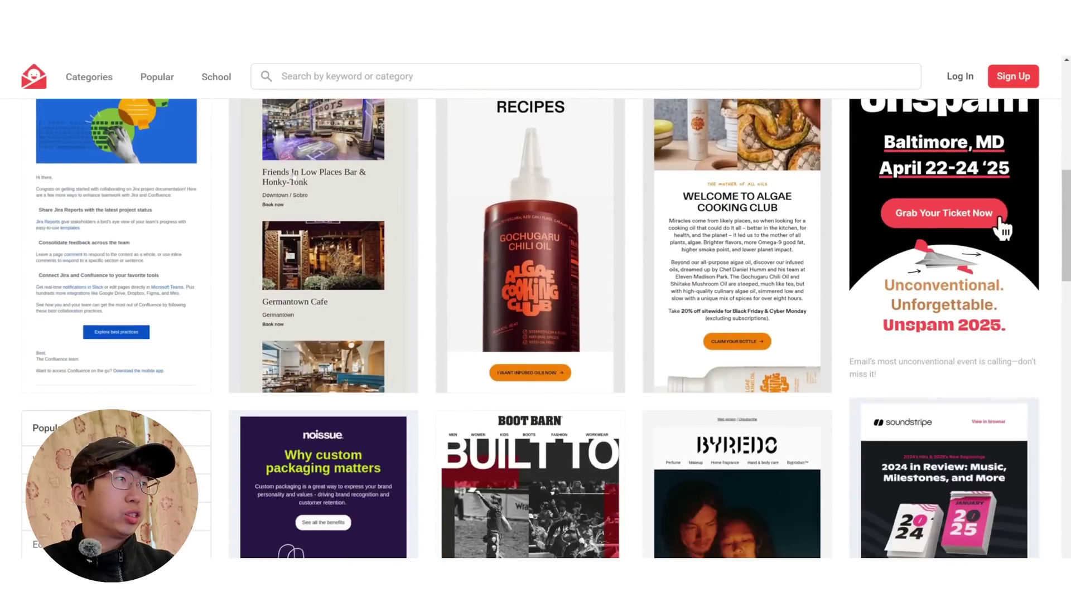
scroll(328, 186, down, 2)
scroll(328, 186, up, 12)
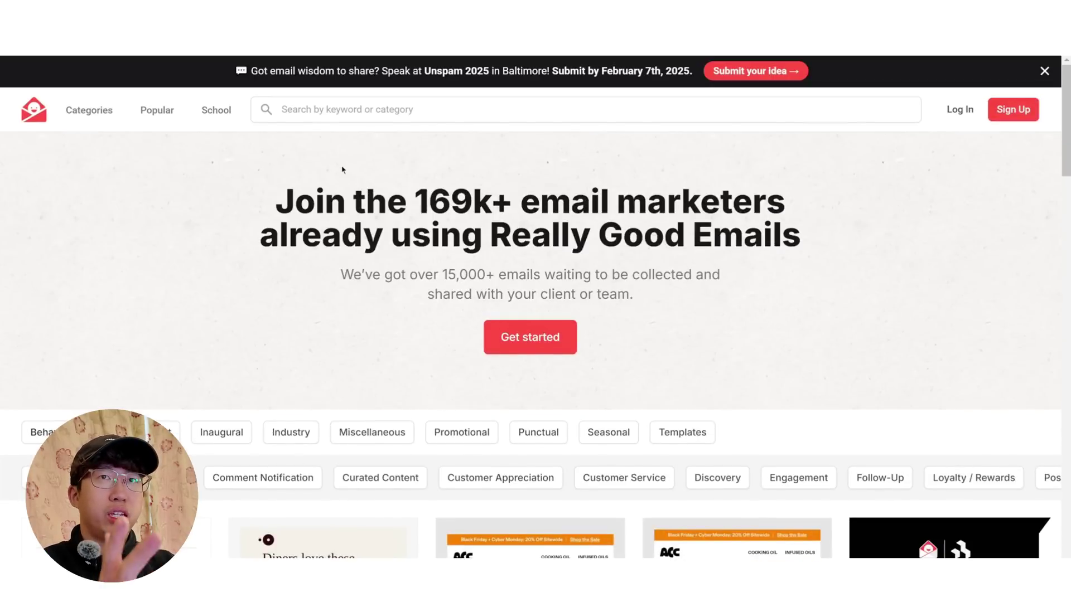
Search for 'abandoned checkout emails' and scroll through the example results
click(355, 111)
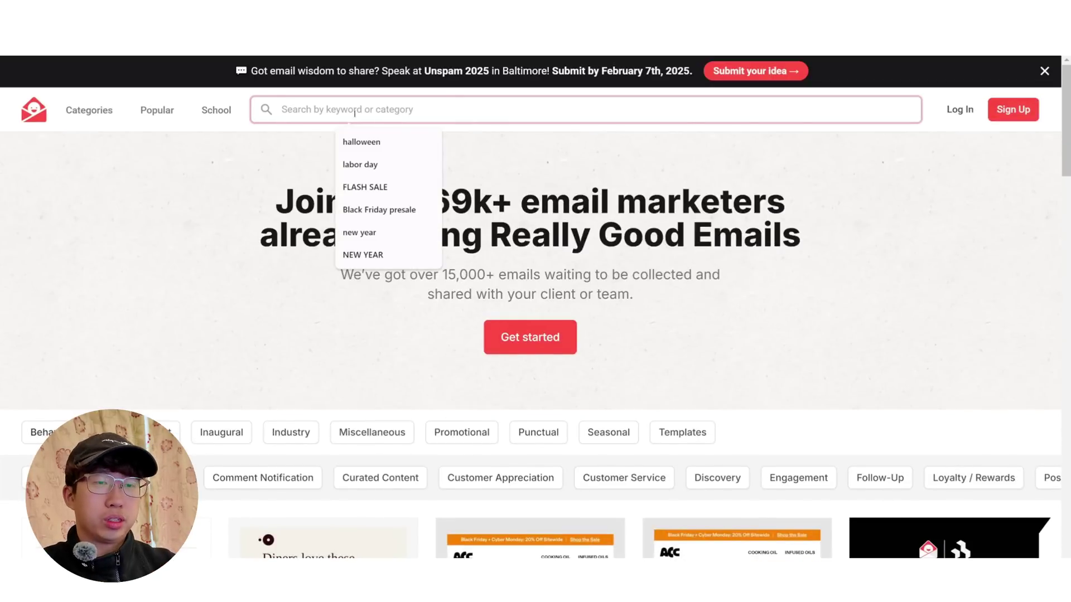
text(ab)
click(390, 144)
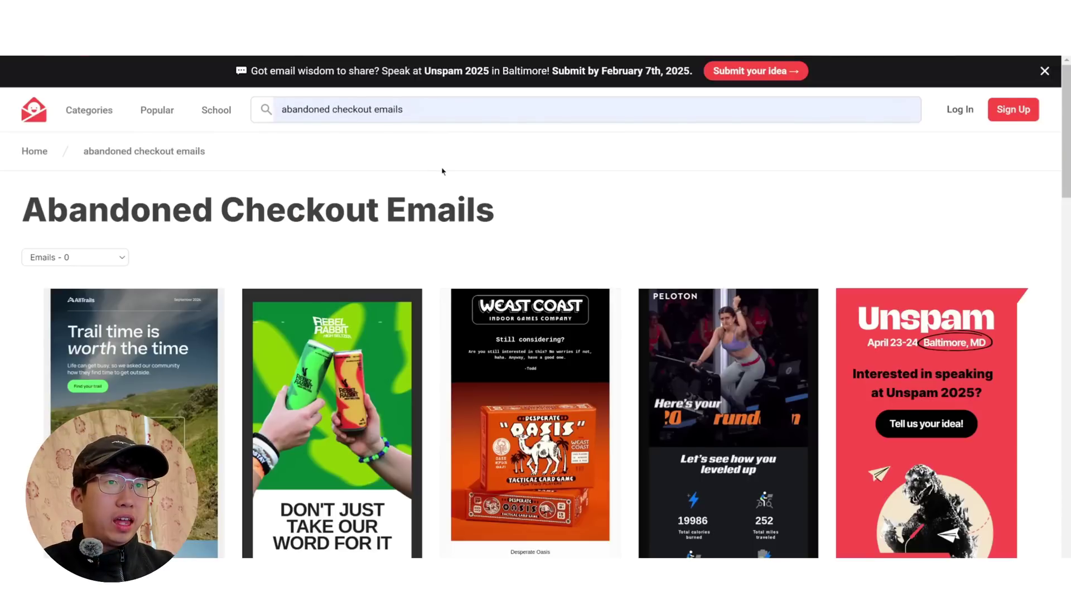
scroll(466, 206, down, 3)
scroll(185, 218, down, 15)
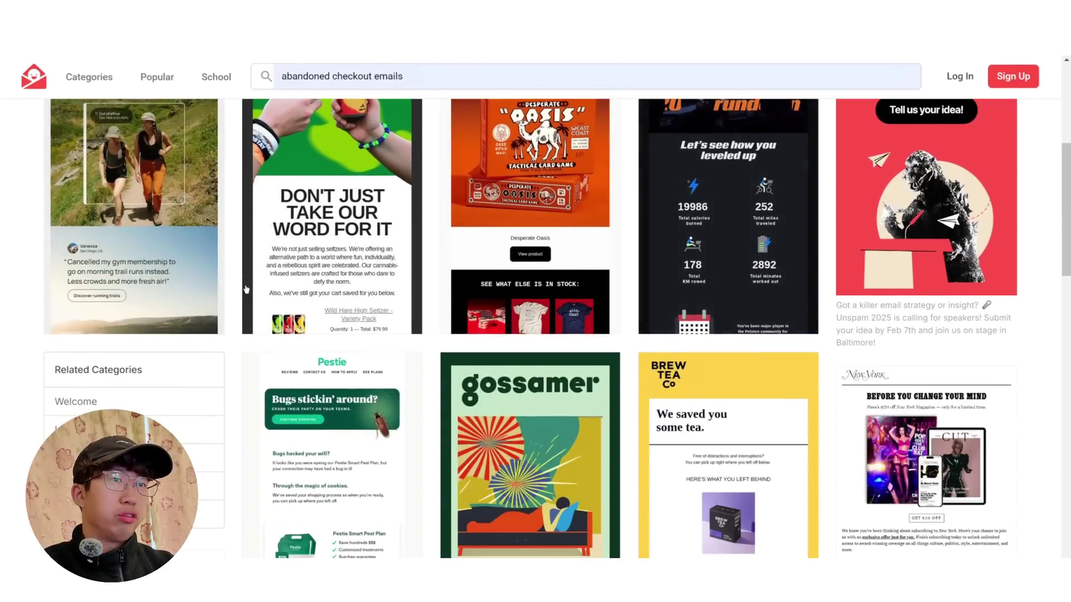
scroll(499, 258, down, 3)
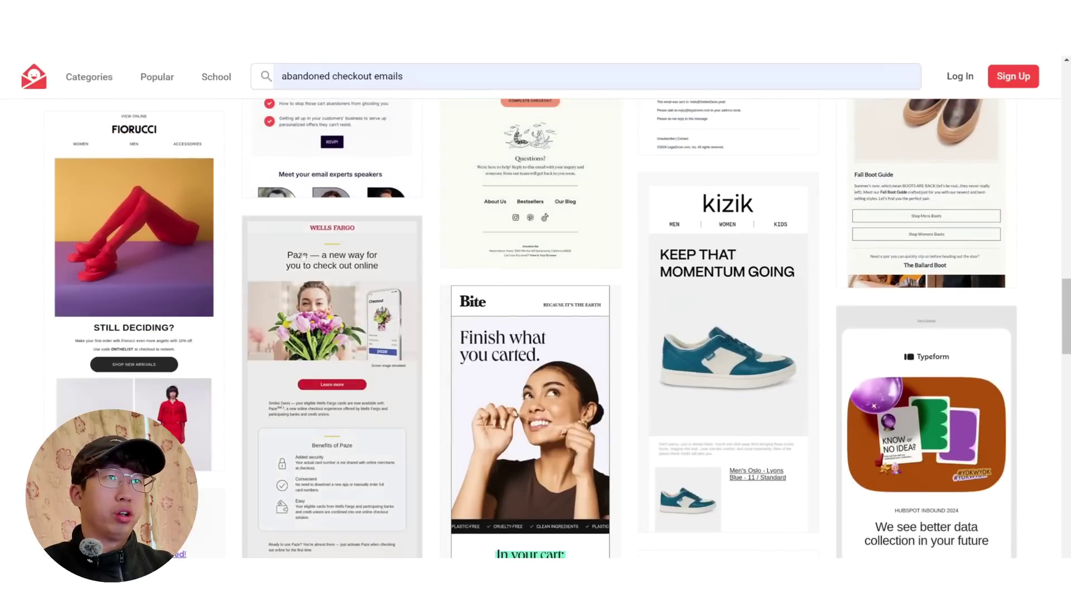
scroll(517, 133, up, 2)
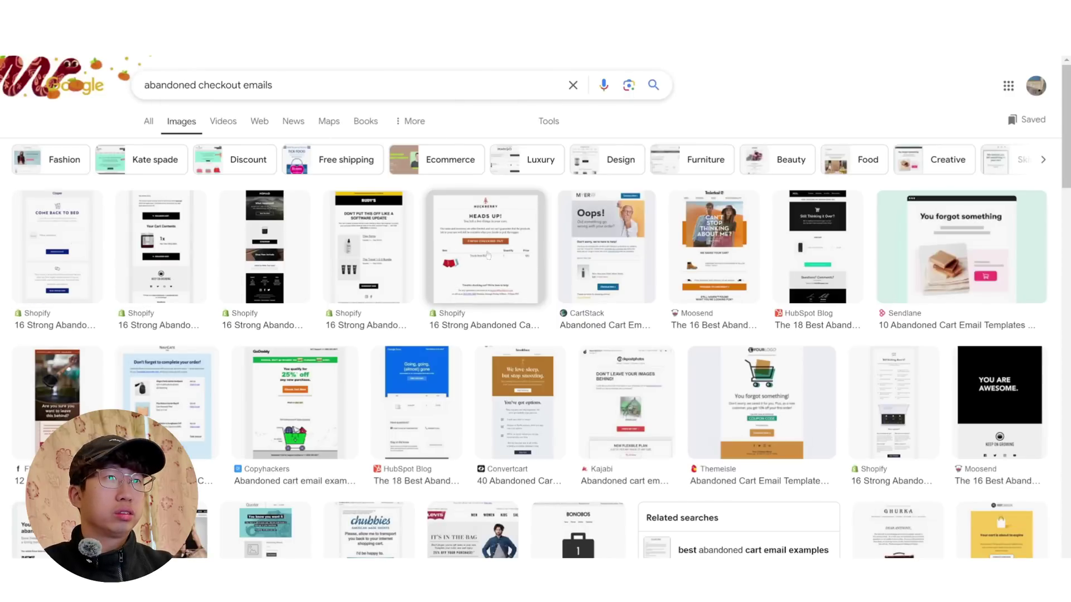
Open the GoDaddy abandoned-cart email example's preview in the 'abandoned checkout emails' image results
scroll(167, 401, down, 1)
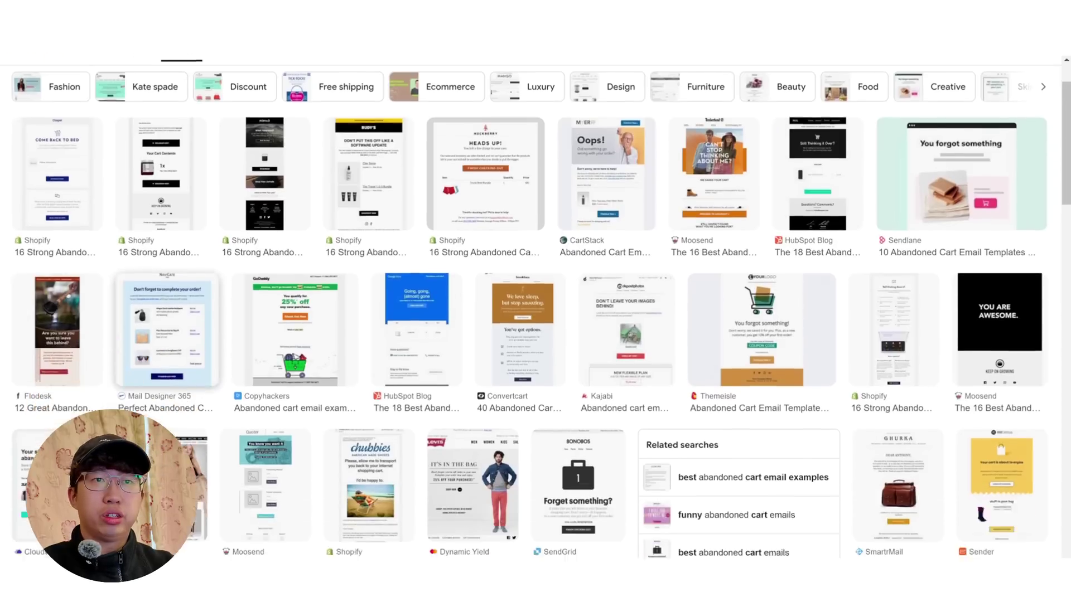
scroll(327, 399, up, 1)
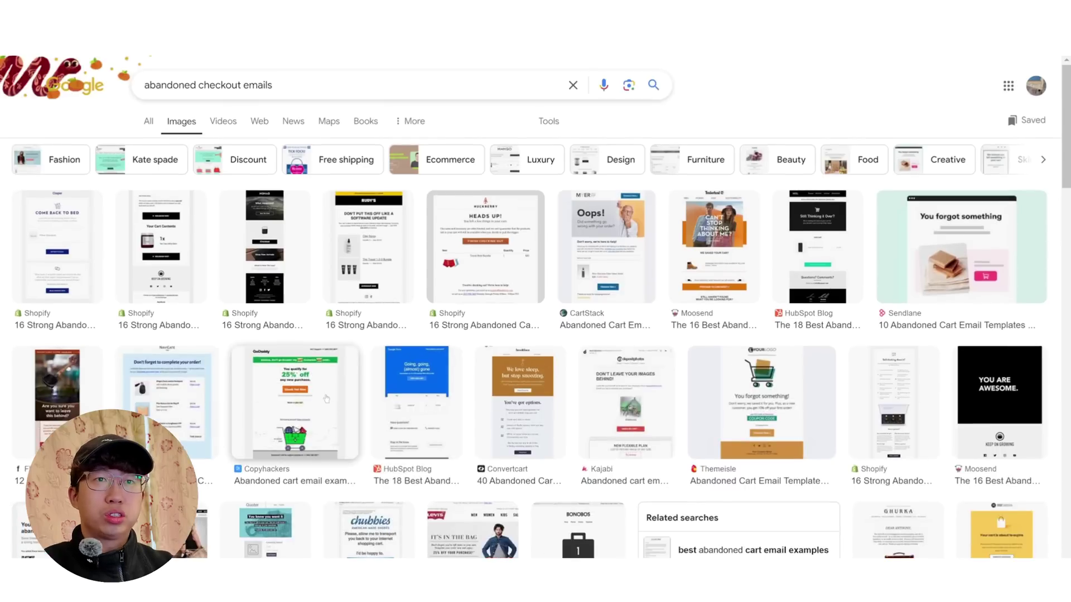
click(327, 398)
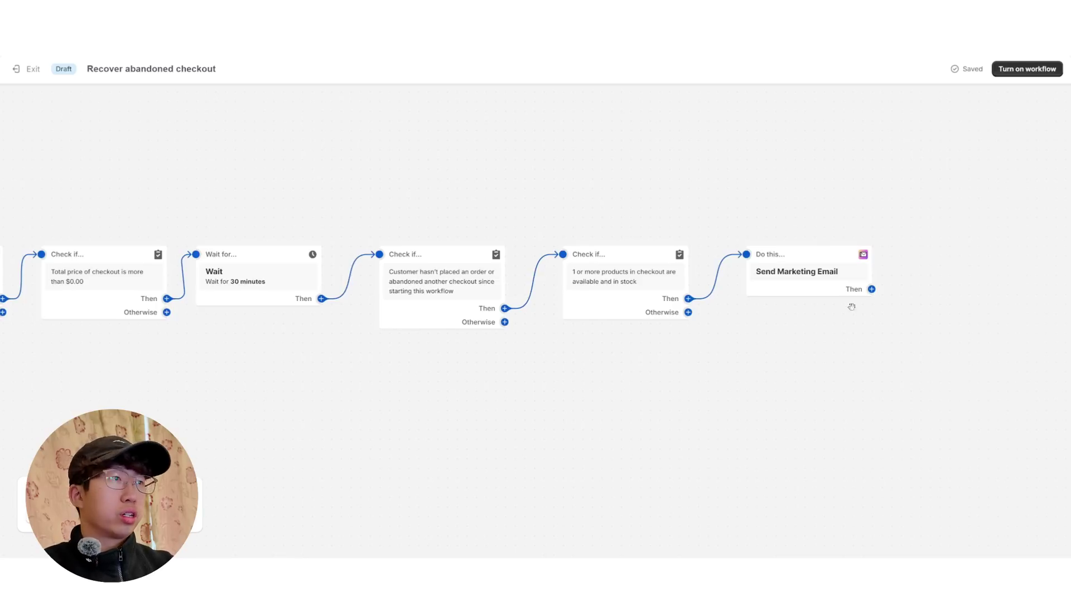
Add a condition step after Send Marketing Email and copy the first condition's variable name
drag(850, 303, 857, 297)
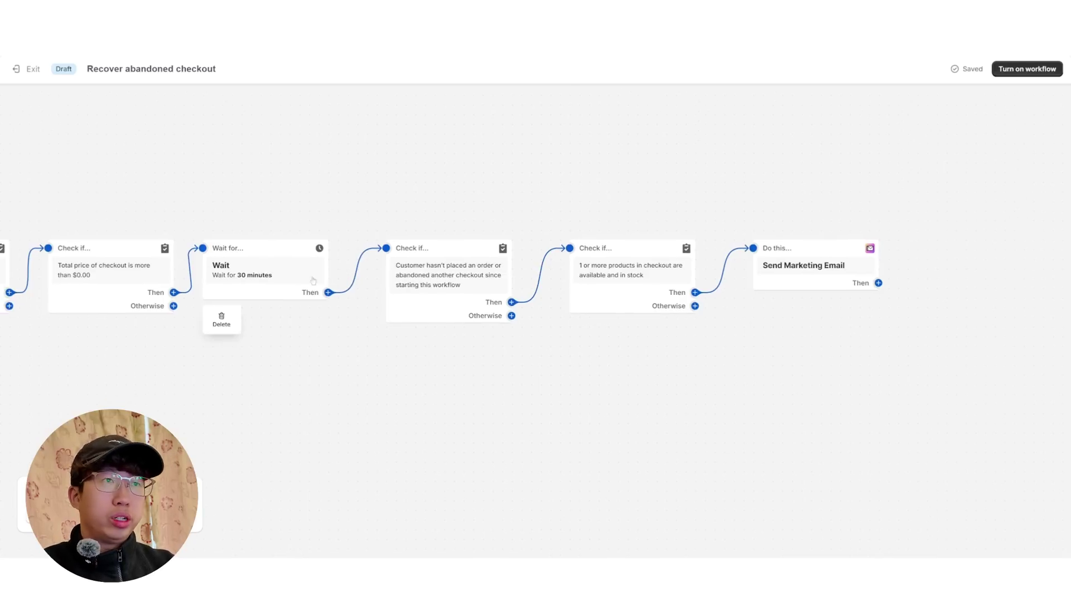
click(878, 282)
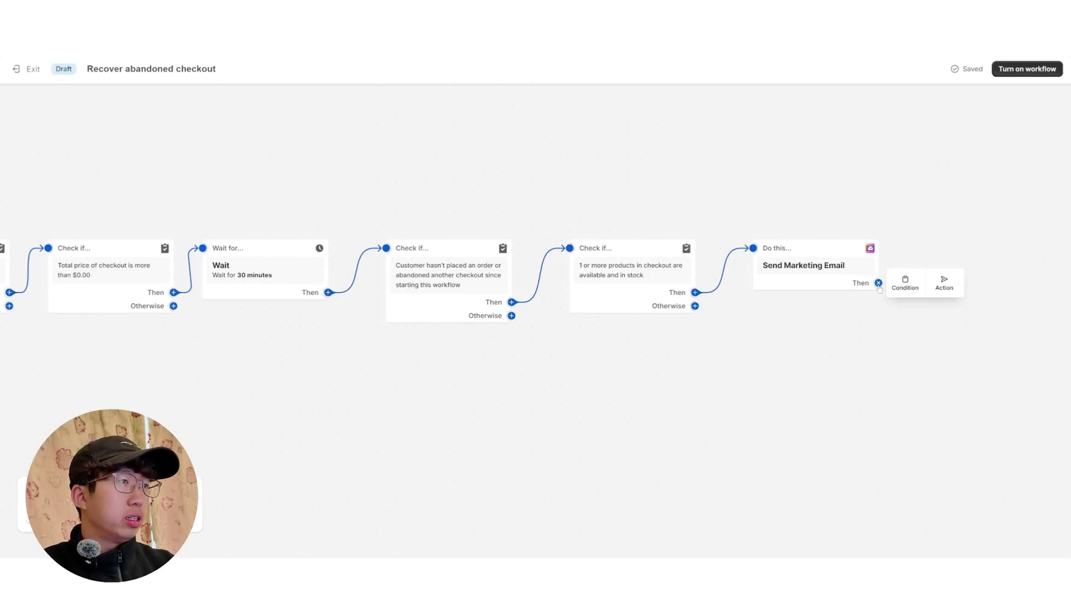
click(907, 285)
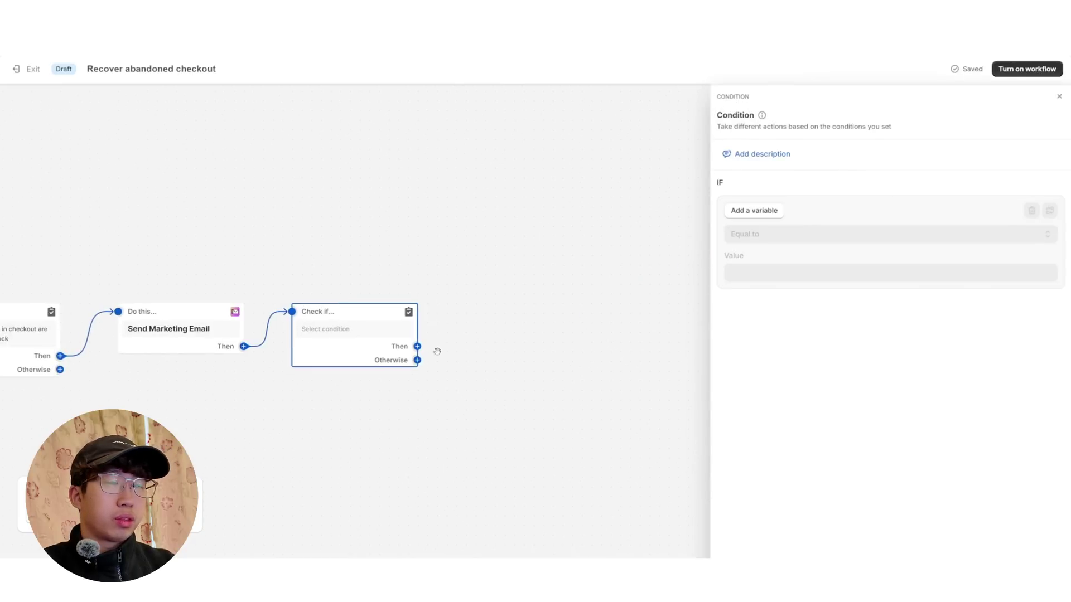
scroll(572, 382, left, 10)
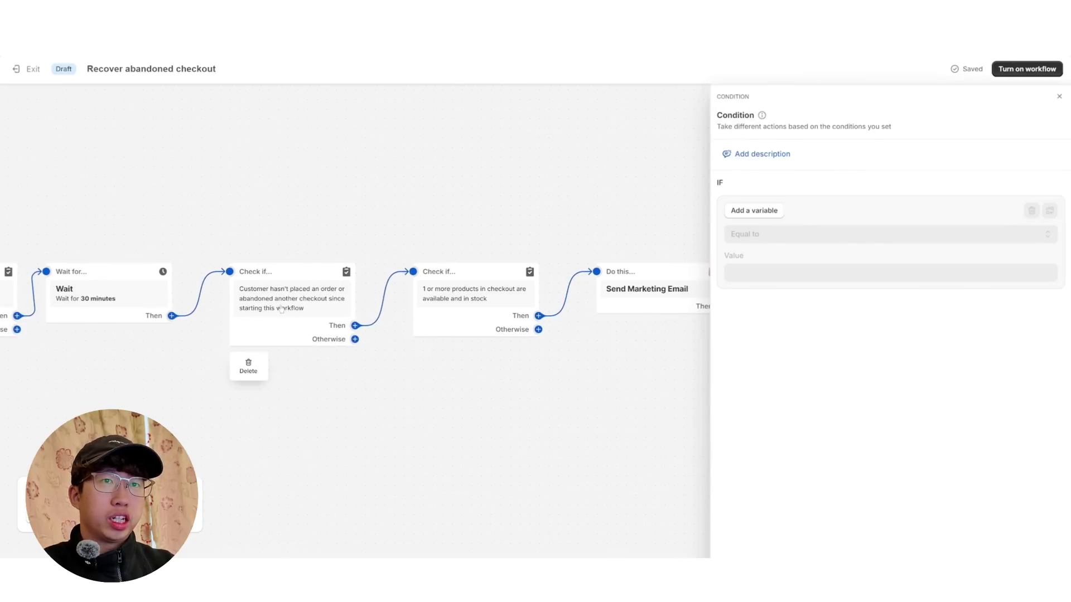
click(289, 302)
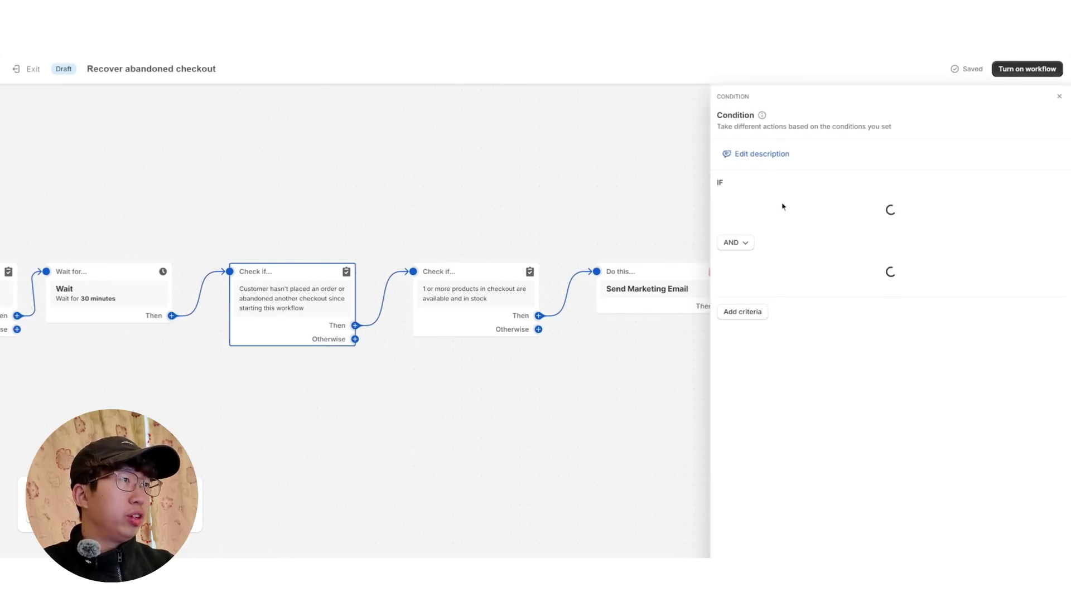
triple_click(768, 208)
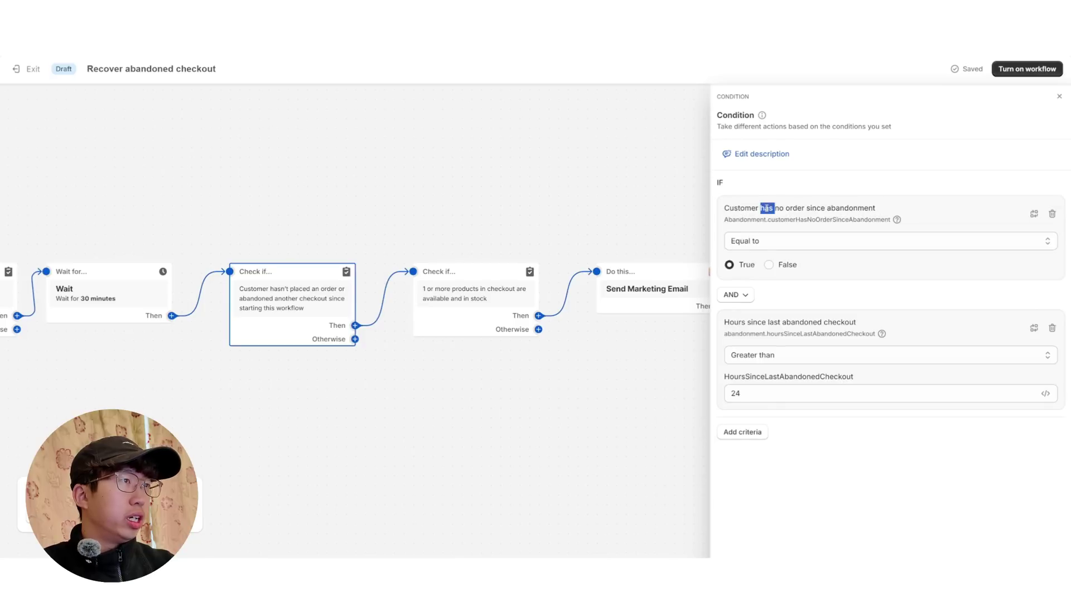
triple_click(809, 220)
key(ctrl+c)
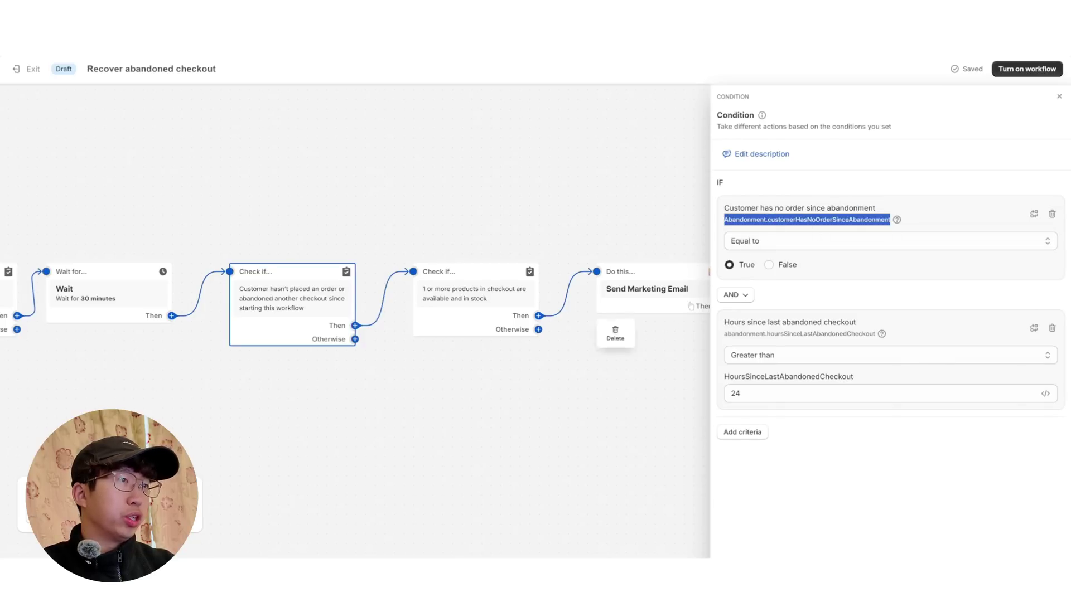
click(641, 354)
Set the new condition's variable to customerHasNoOrderSinceAbandonment by pasting it into the search
scroll(676, 309, right, 5)
click(676, 308)
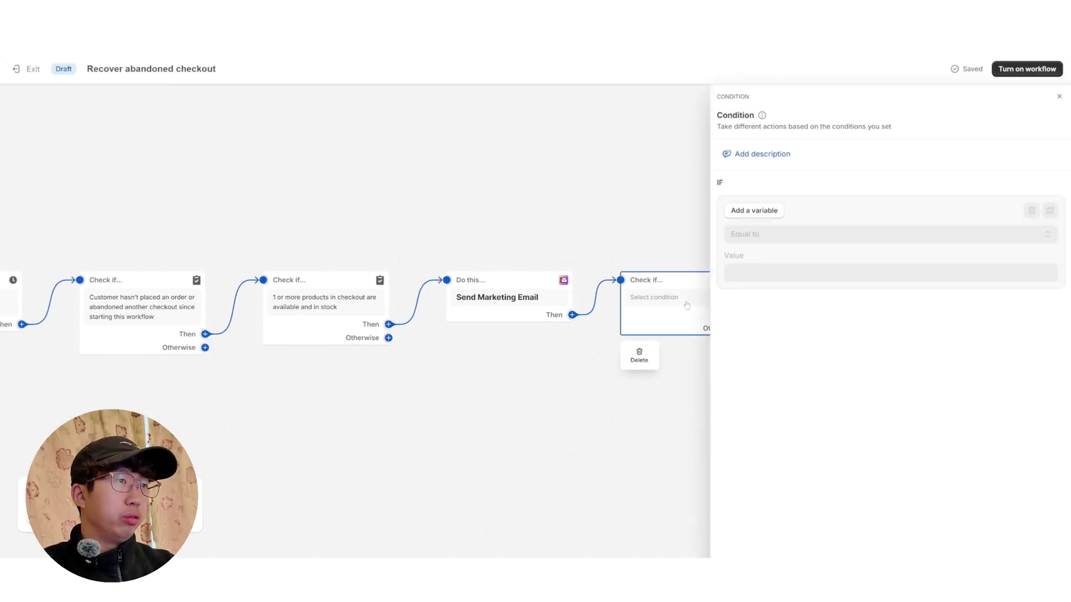
click(757, 212)
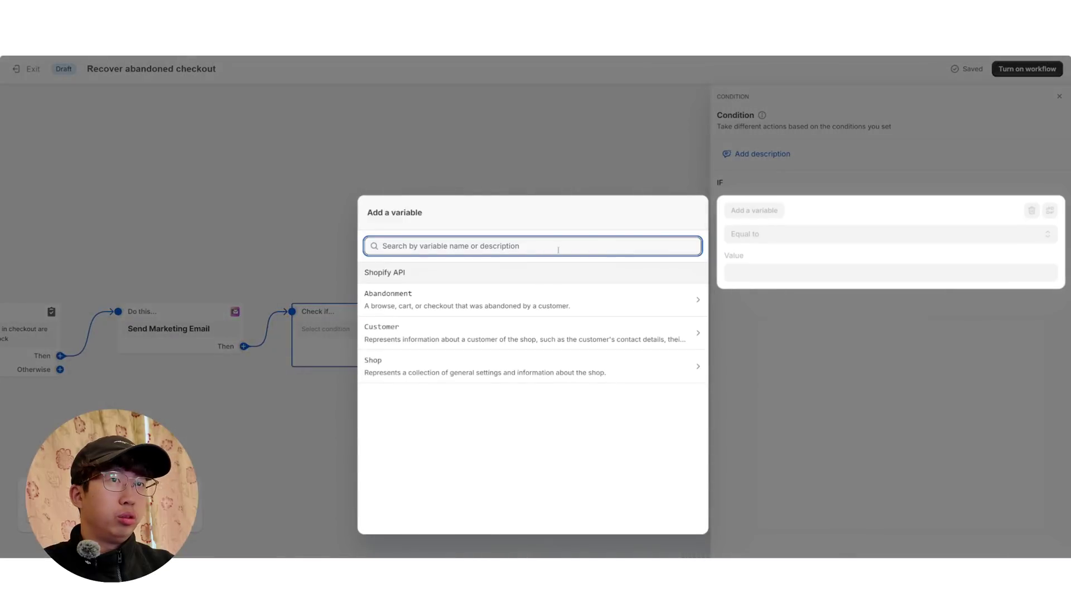
key(ctrl+v)
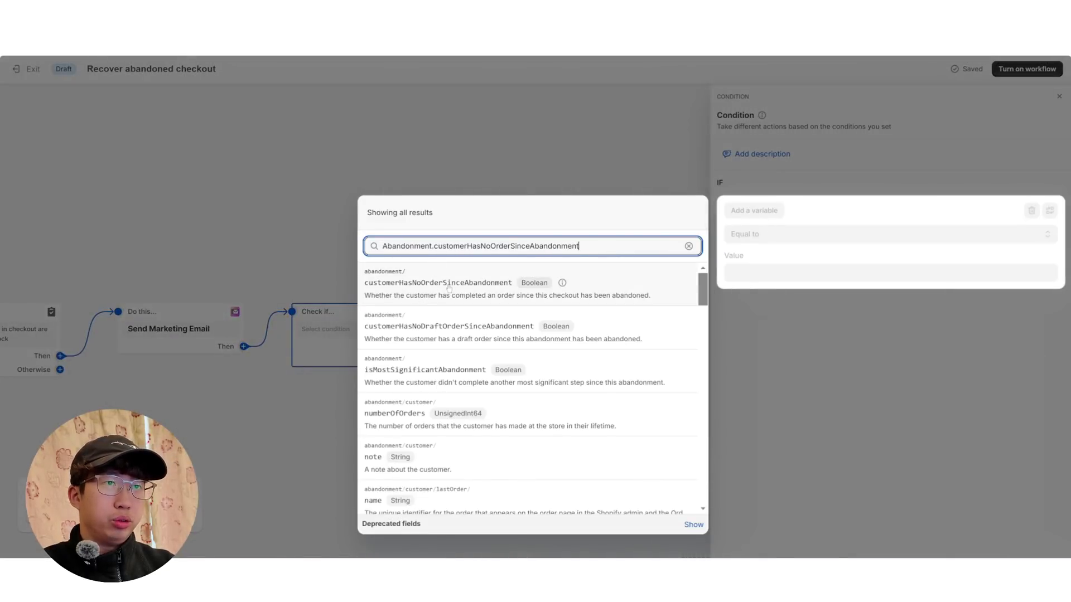
click(507, 291)
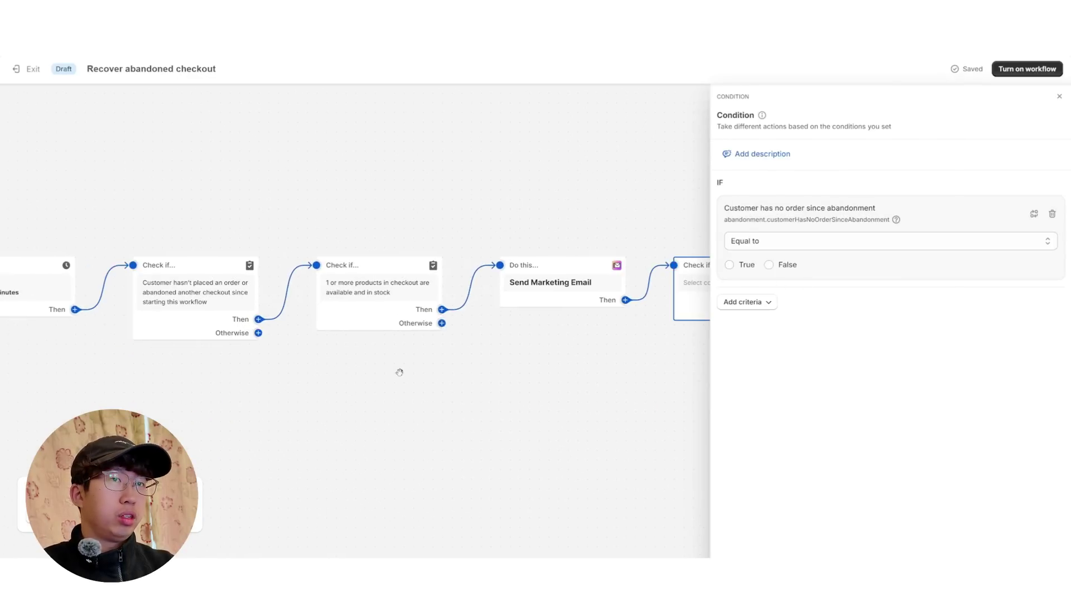
Change the earlier condition's HoursSinceLastAbandonedCheckout threshold from 24 to 12
click(194, 338)
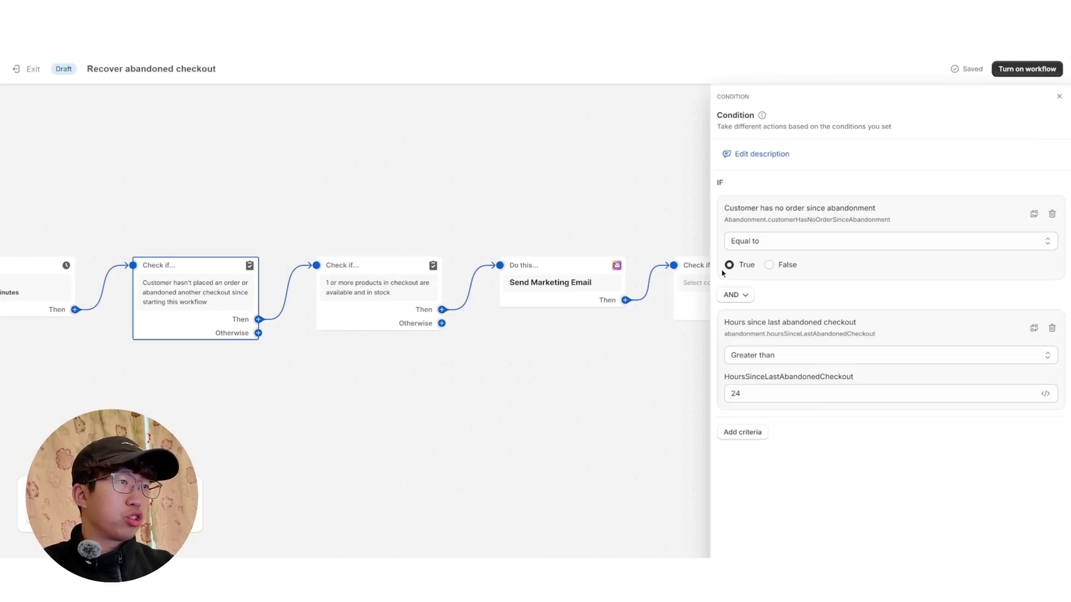
scroll(642, 347, right, 1)
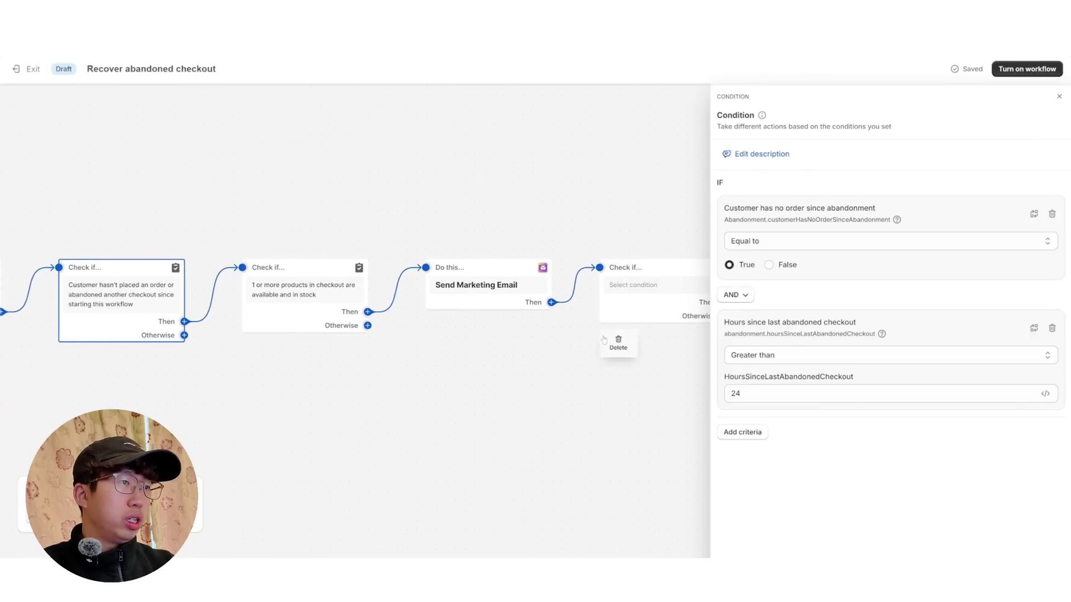
scroll(613, 341, left, 3)
drag(687, 347, 556, 332)
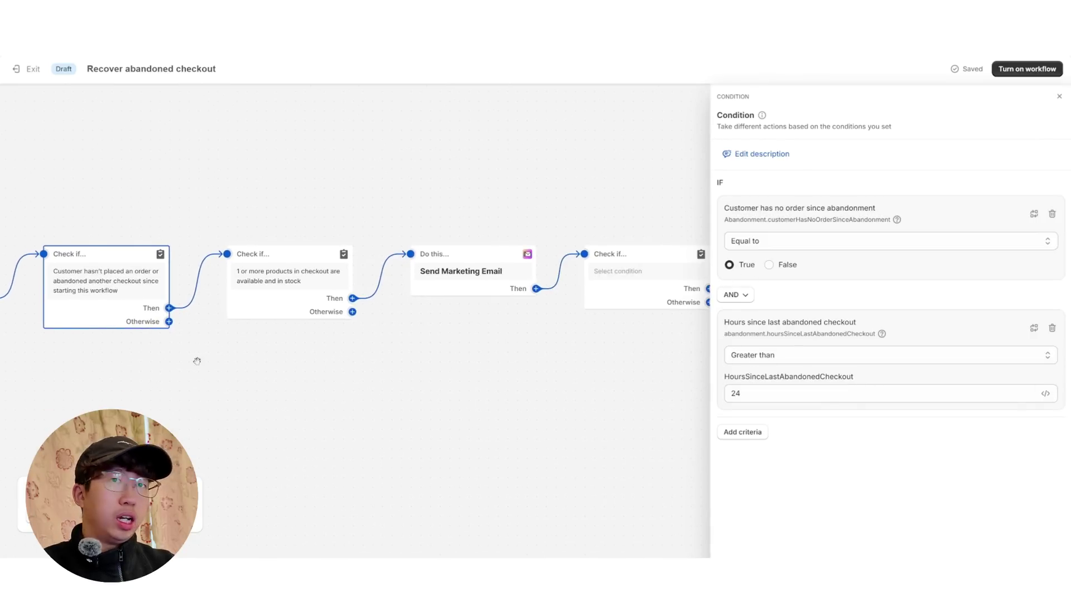
drag(195, 361, 503, 359)
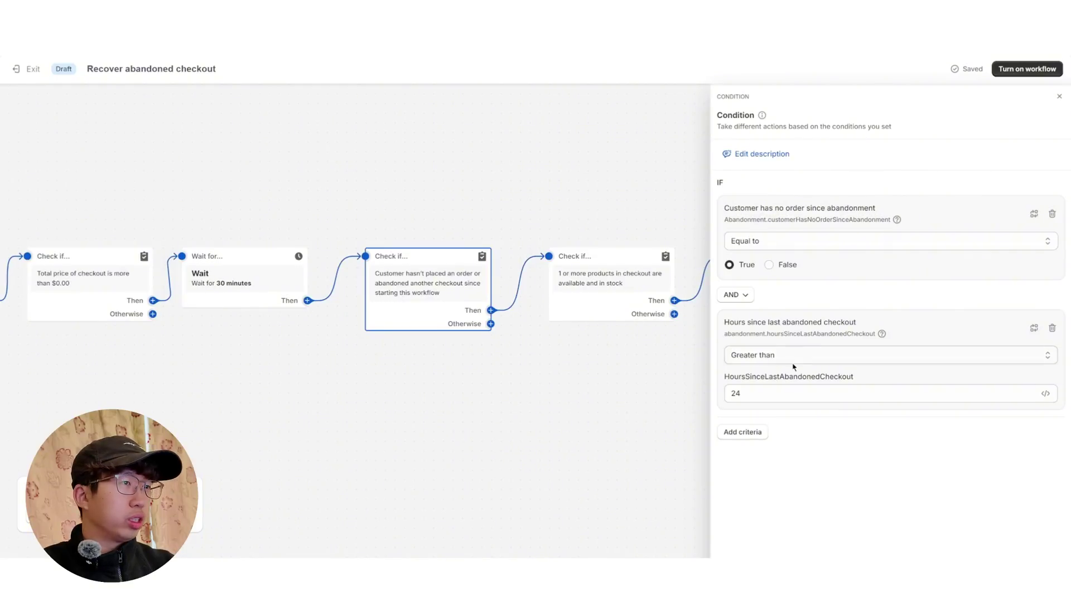
click(766, 393)
drag(823, 393, 703, 400)
click(820, 415)
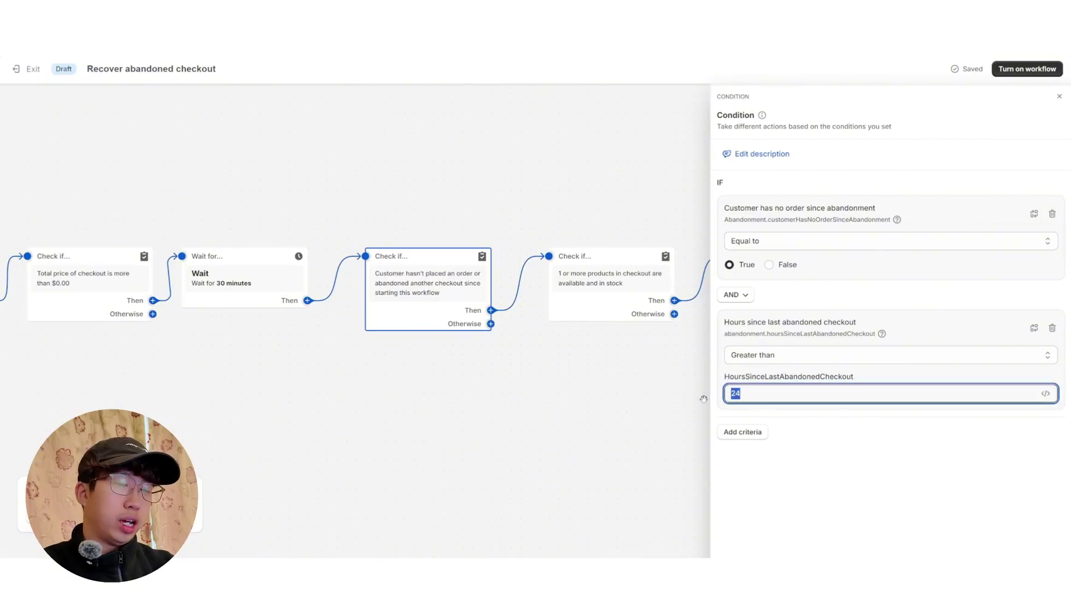
text(12)
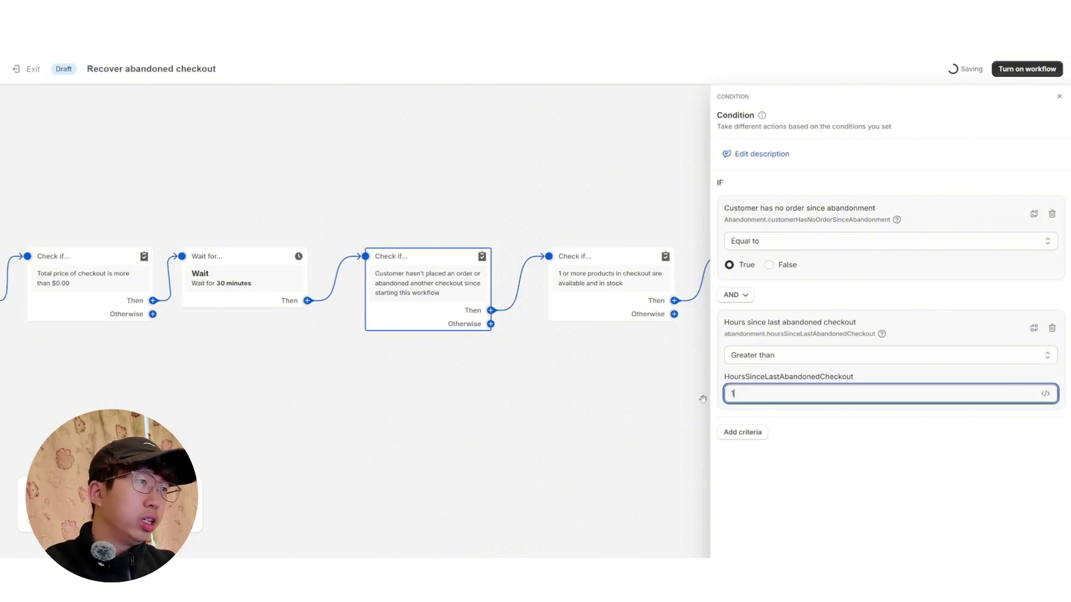
click(701, 407)
Make the new no-order condition require the value true
click(917, 295)
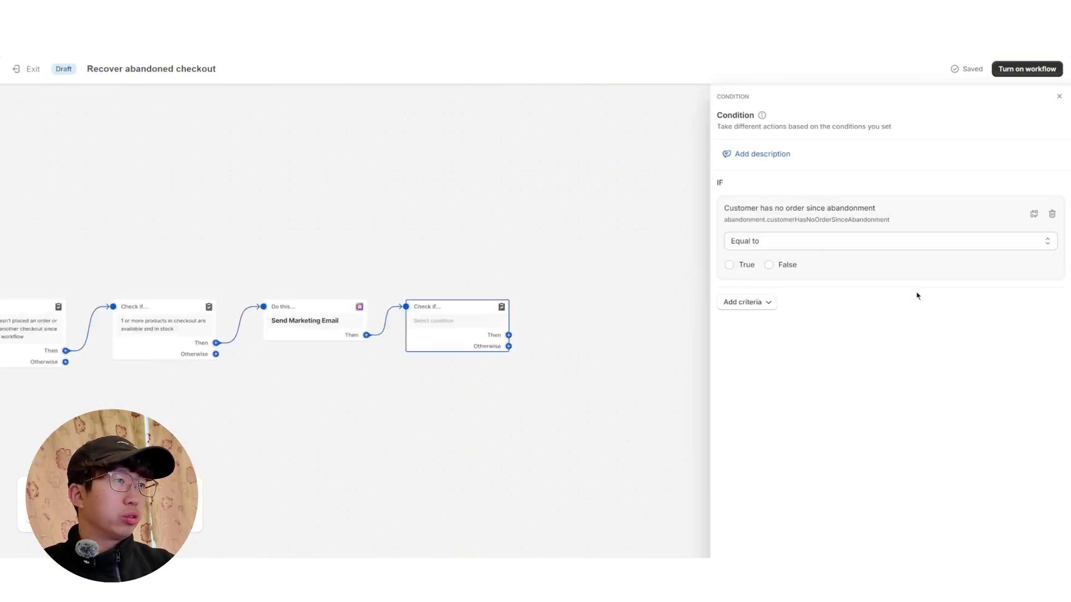
click(742, 266)
click(466, 366)
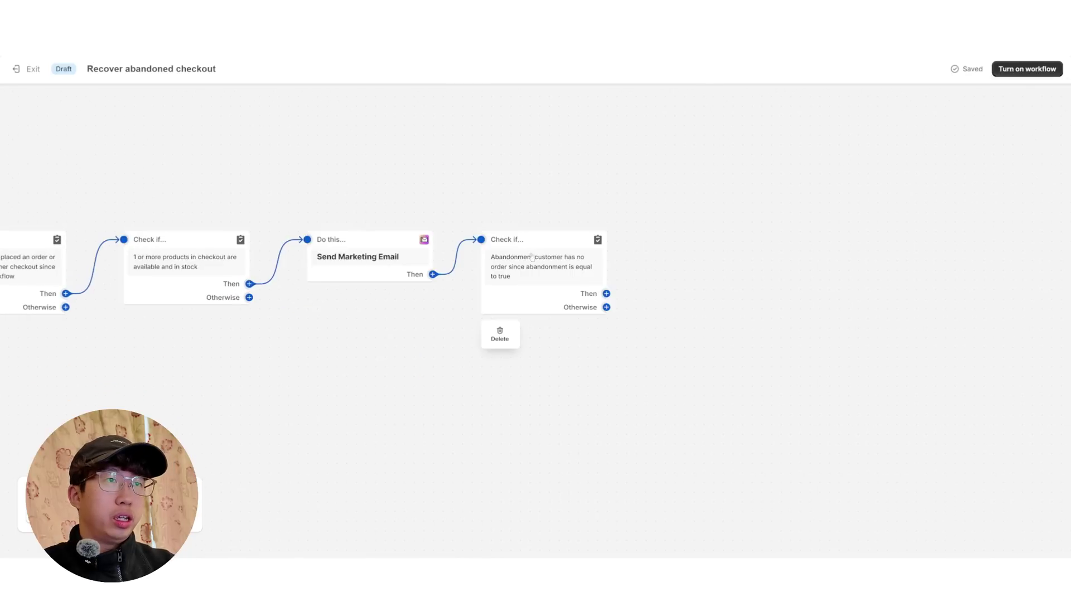
Add a Wait step to the no-order condition's Then branch
click(606, 294)
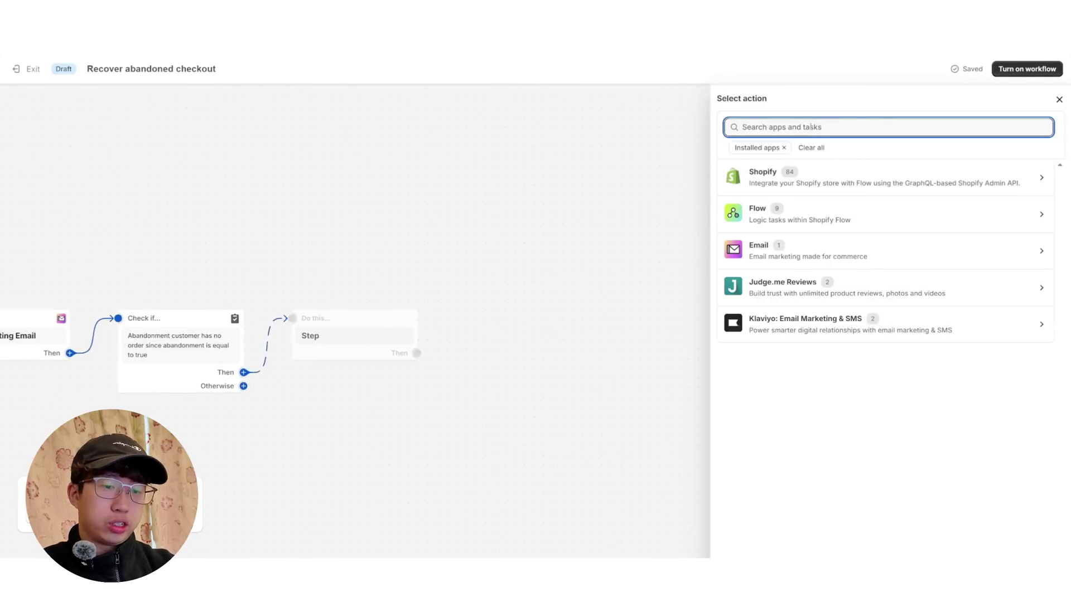
text(wait)
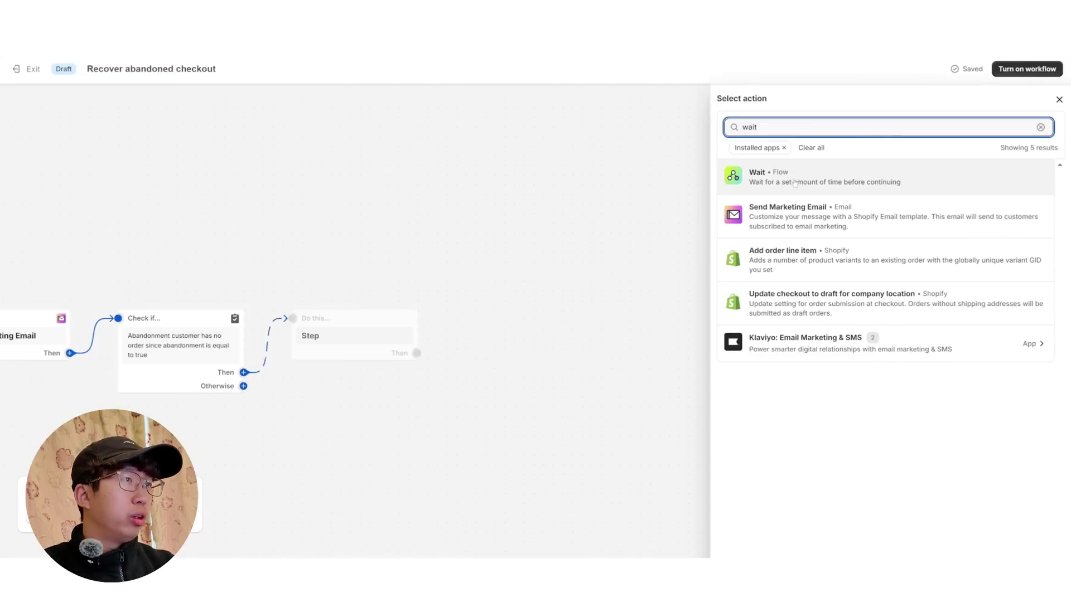
click(816, 179)
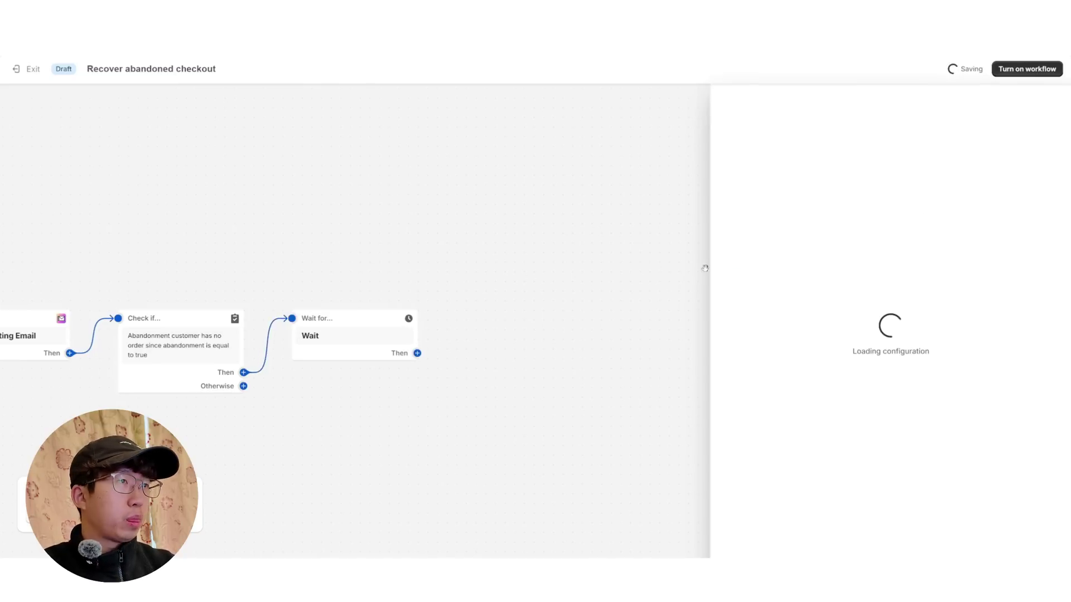
Switch the wait's unit from seconds to hours so it lasts 8 hours
click(802, 205)
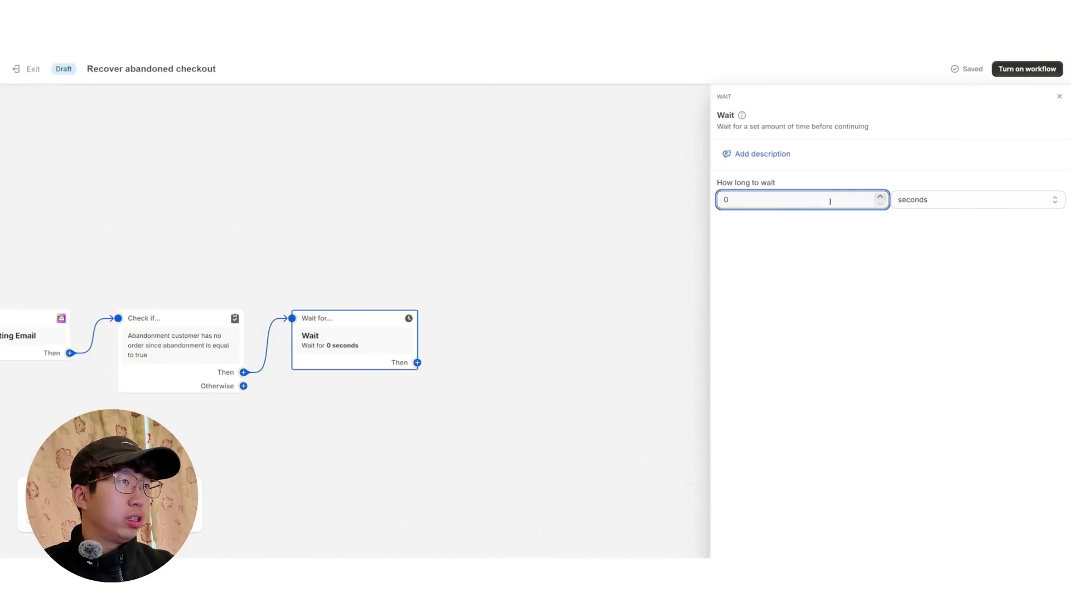
click(976, 200)
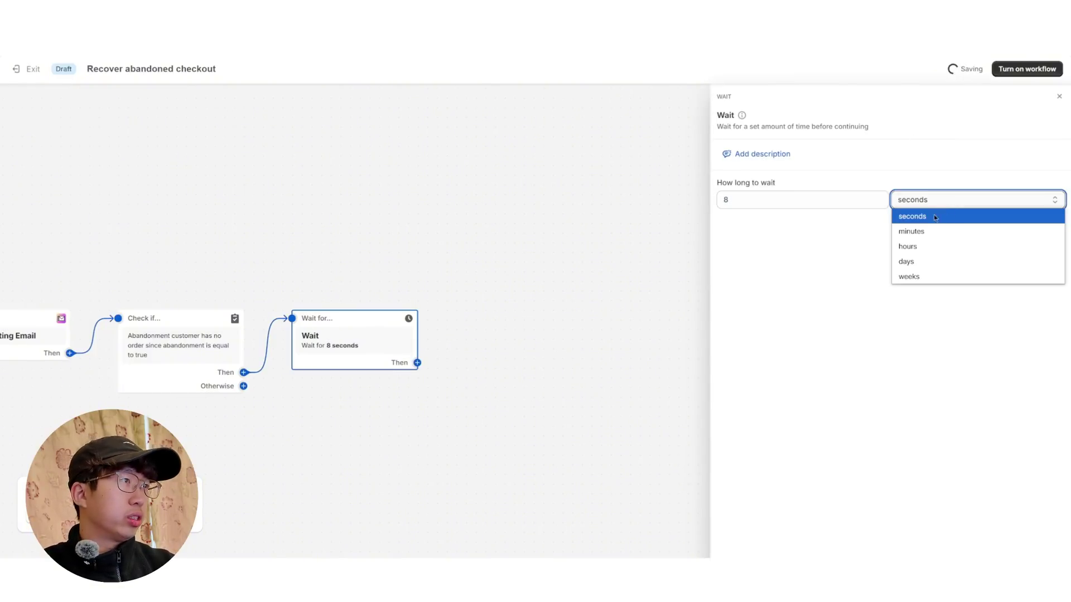
click(915, 244)
click(413, 370)
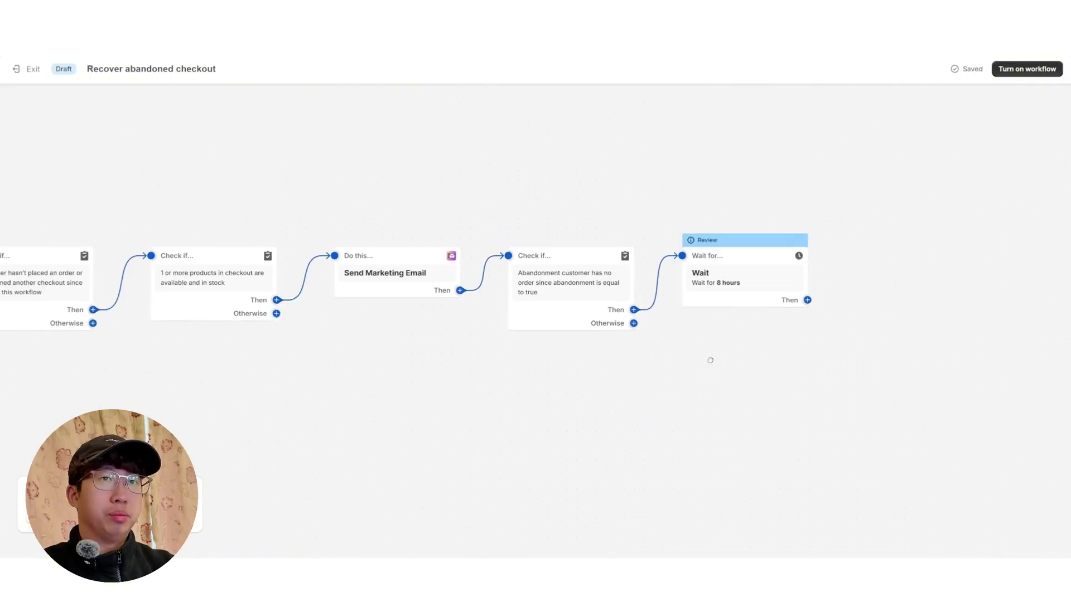
mouse_move(706, 306)
scroll(299, 311, left, 5)
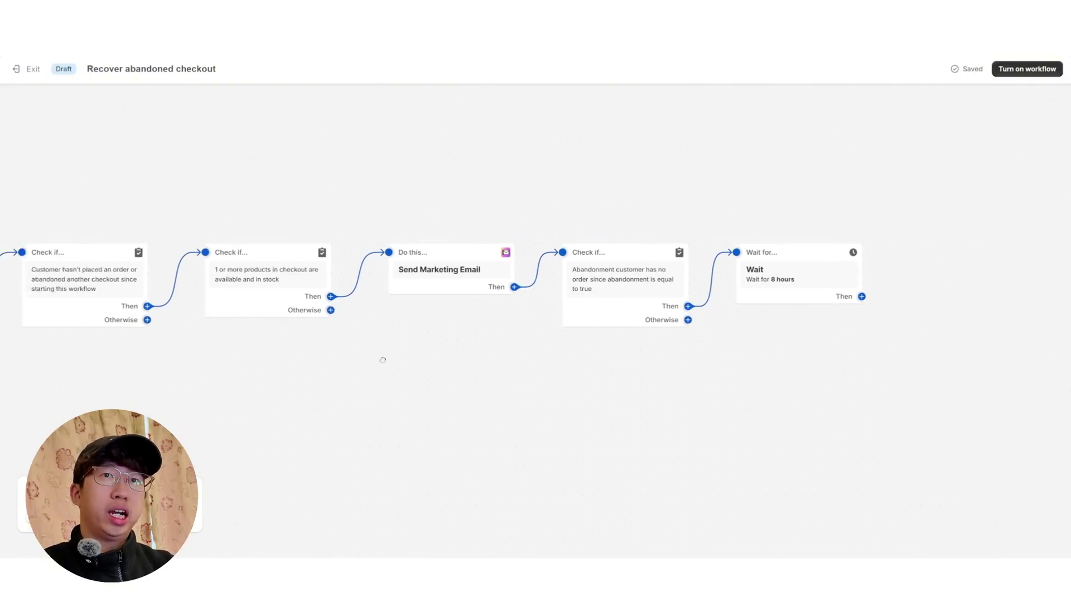
scroll(550, 359, right, 2)
mouse_move(558, 279)
drag(470, 328, 574, 327)
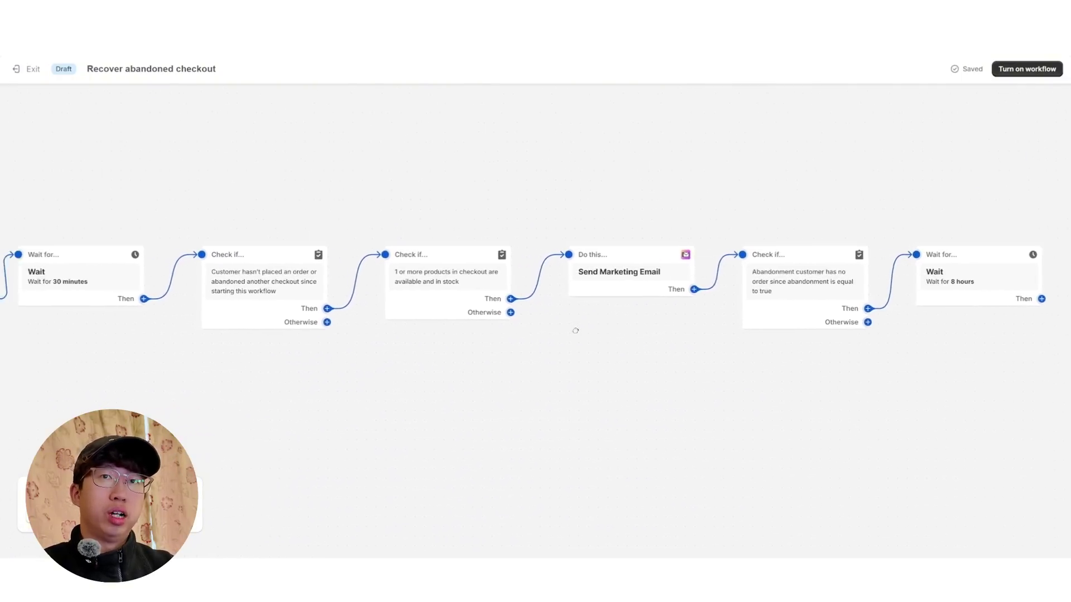
drag(831, 351, 592, 381)
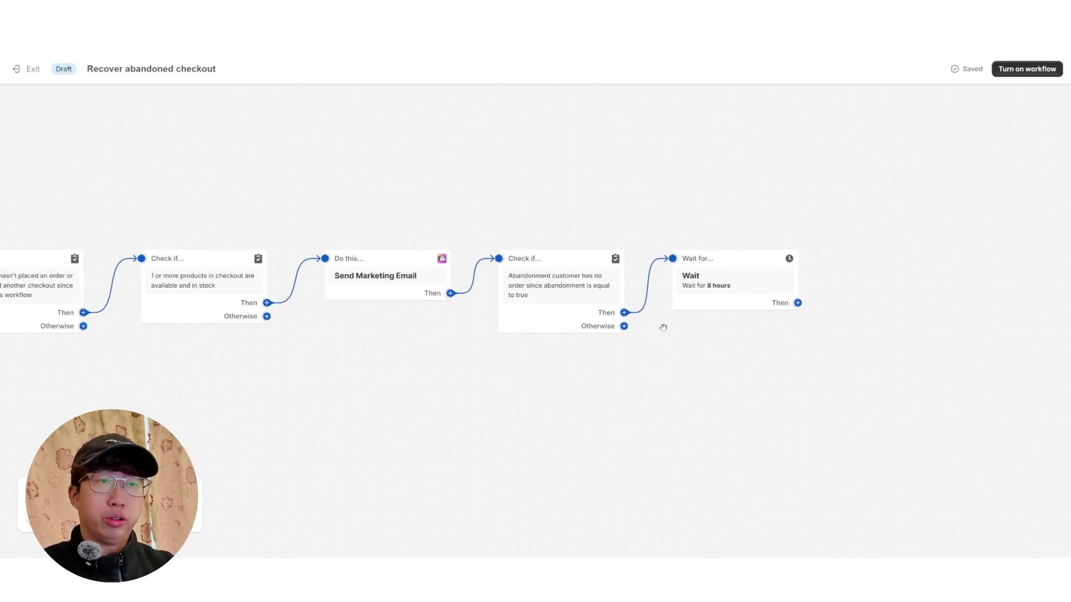
scroll(684, 330, right, 5)
mouse_move(565, 308)
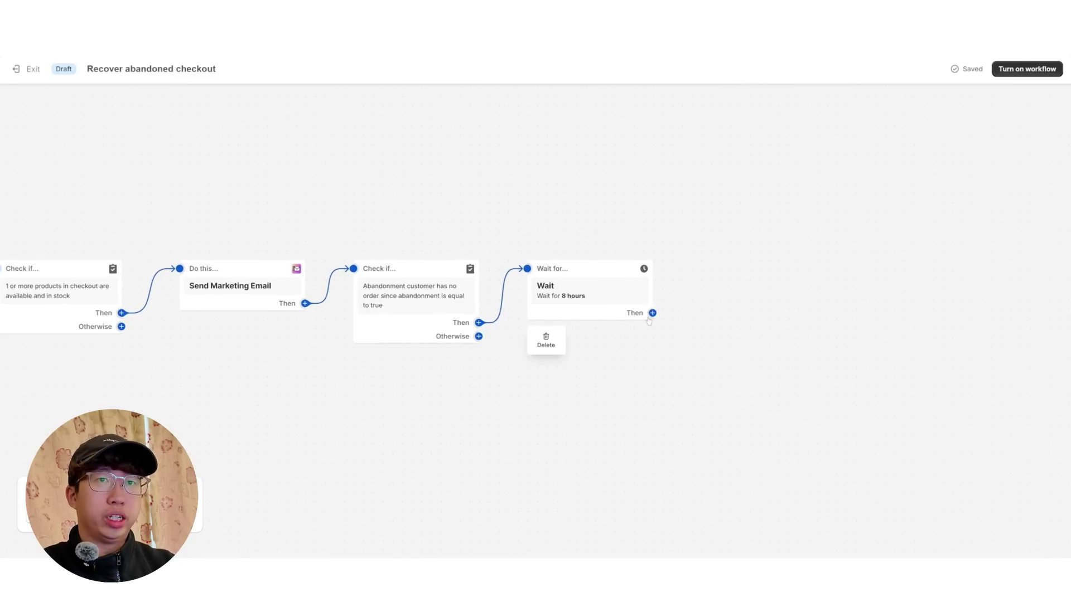
scroll(652, 322, left, 2)
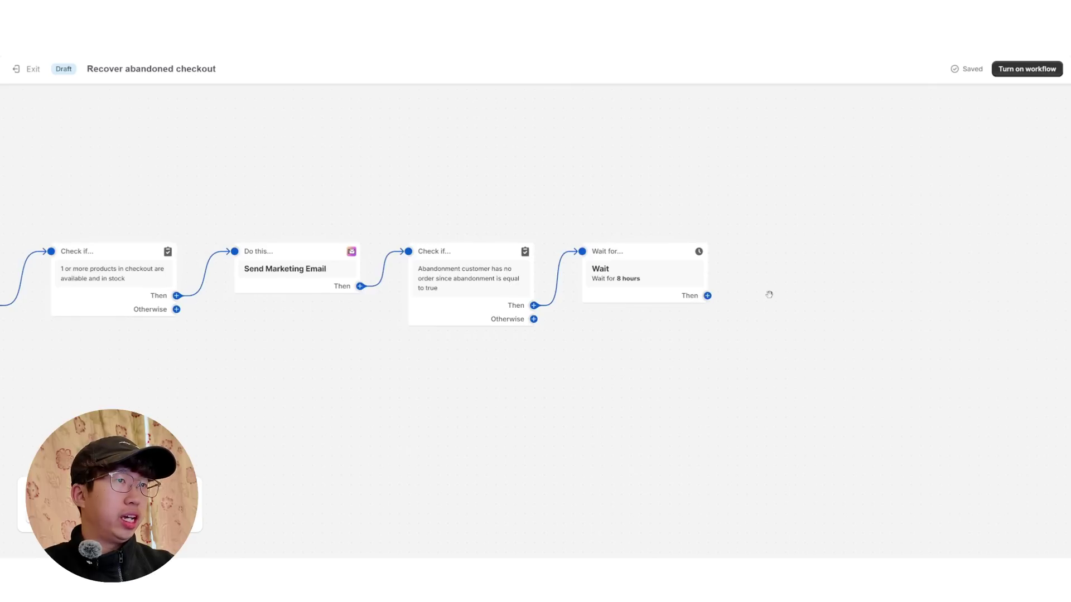
Search 'send marketing email' and add that action after the 8-hour wait
click(707, 296)
click(742, 304)
text(s)
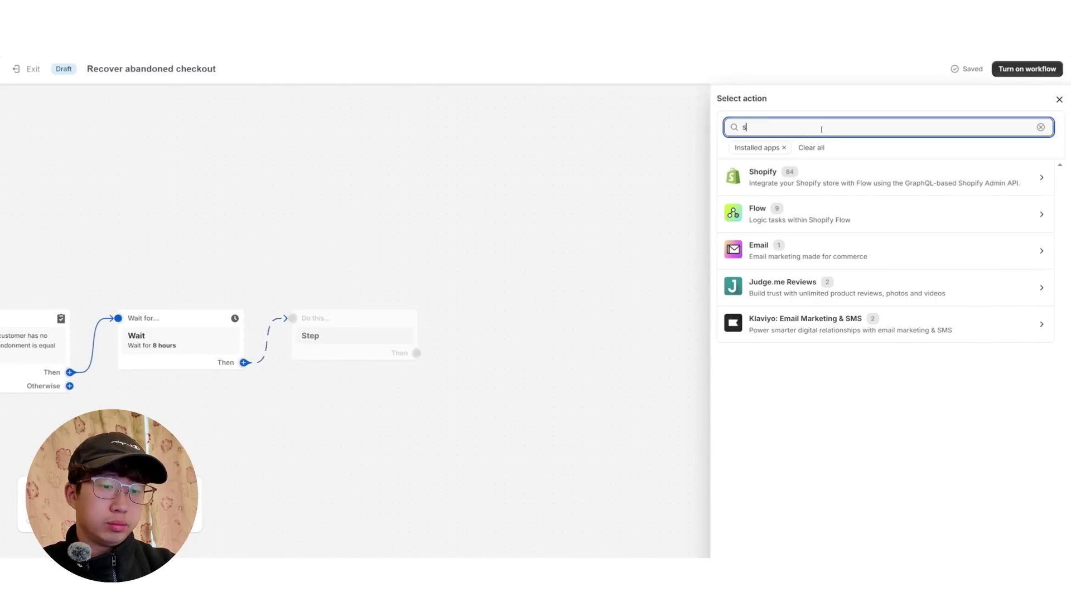
text(end marketing email)
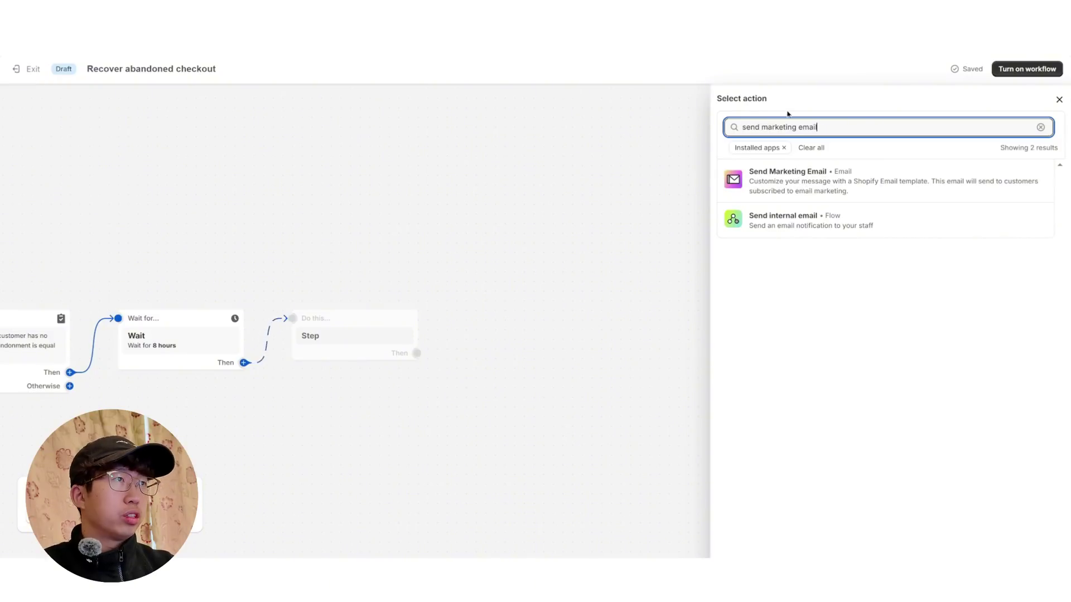
click(787, 184)
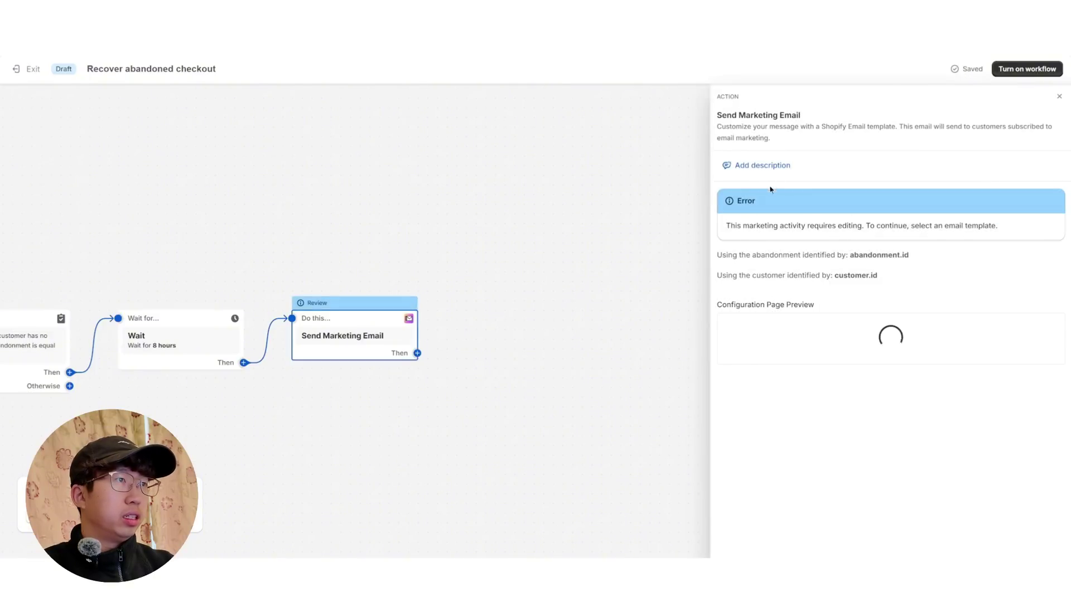
drag(536, 375, 641, 366)
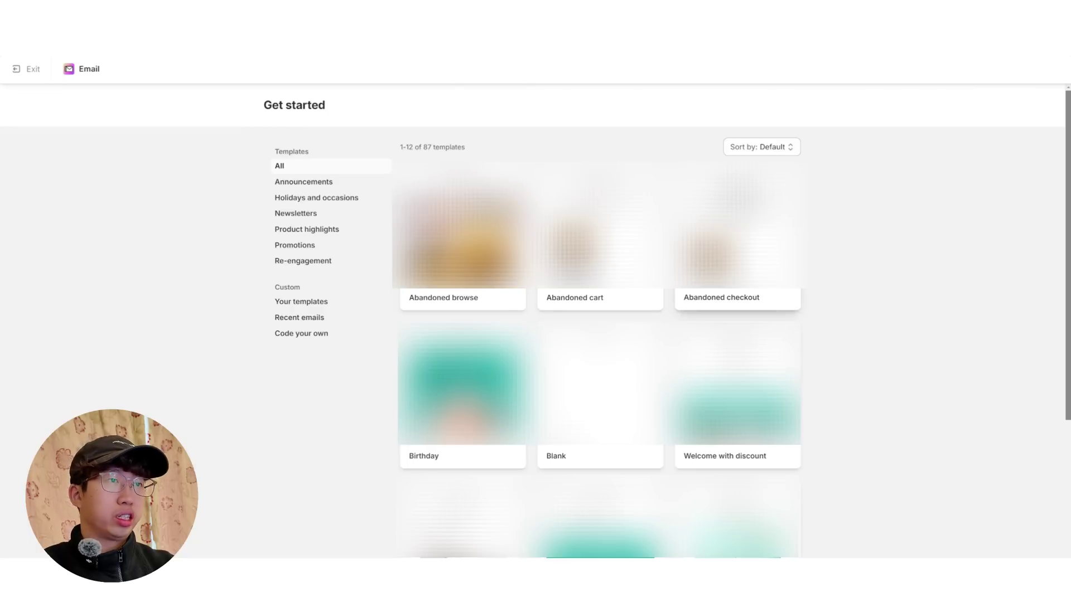
Select the Abandoned checkout template for the email
click(780, 292)
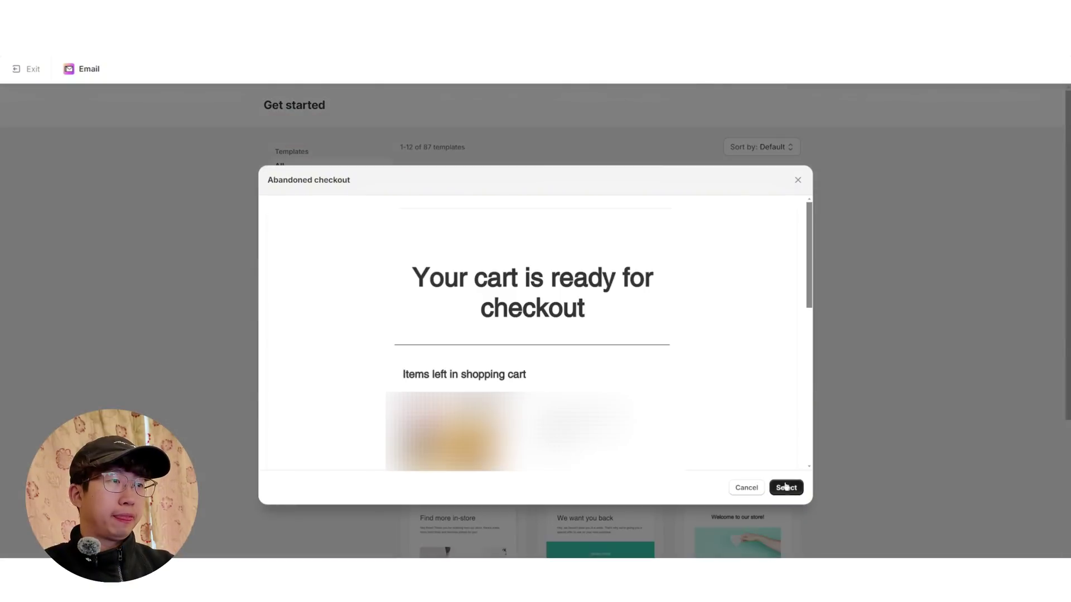
click(787, 488)
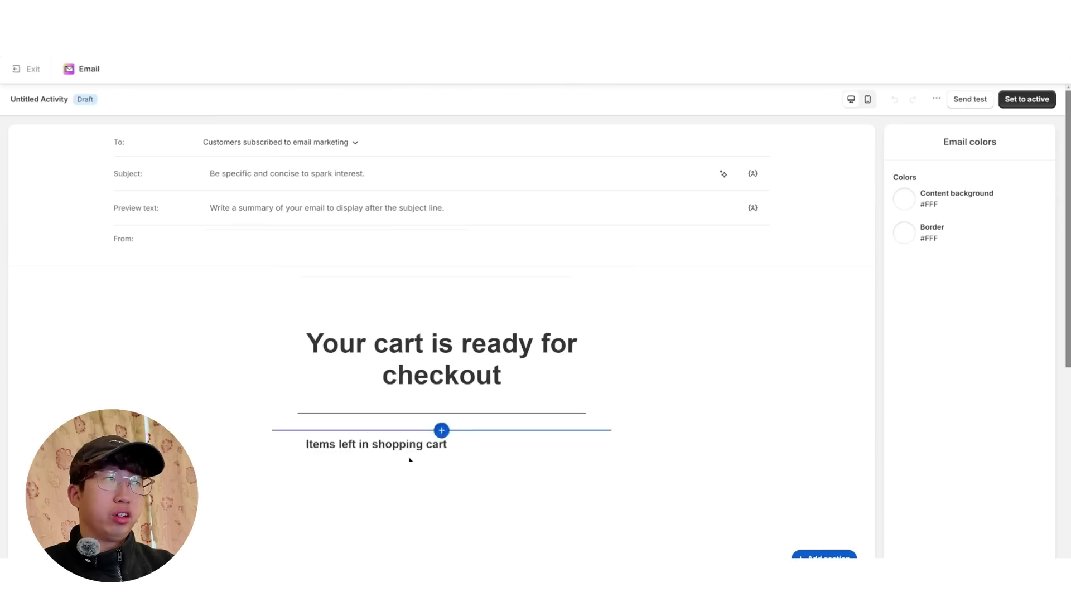
click(1033, 101)
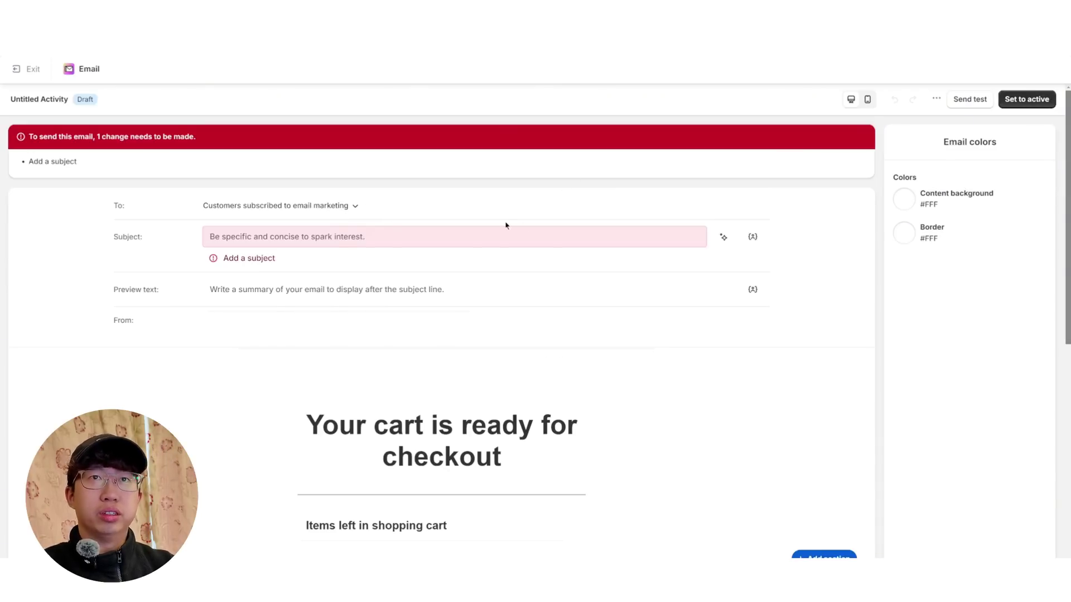
Set the subject to 'What are you waiting for, get 20% off today only!' and activate the email
click(301, 240)
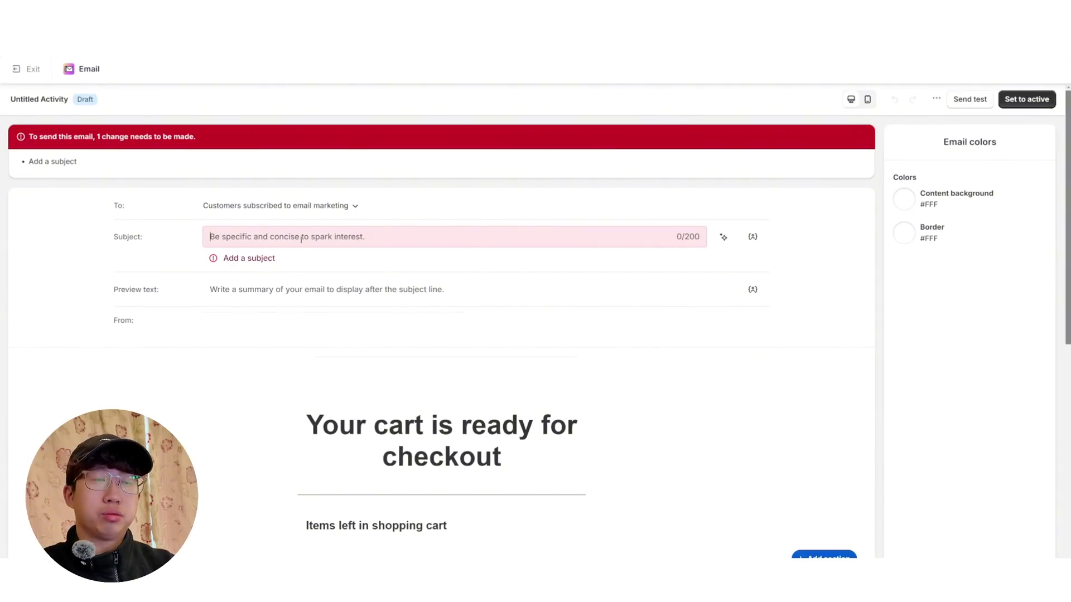
text(What)
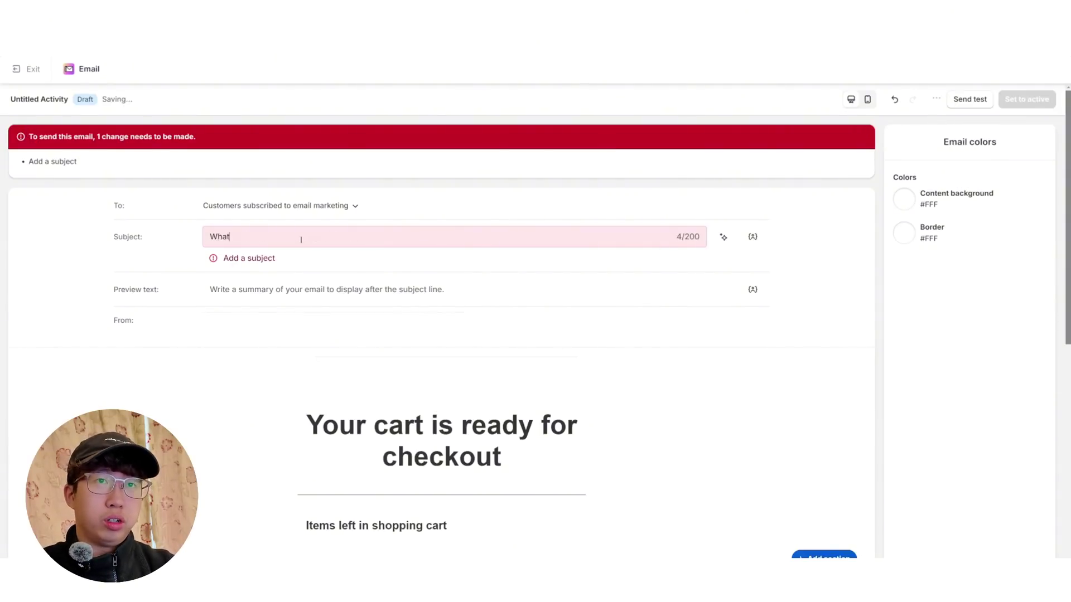
text( are you waiting for, get )
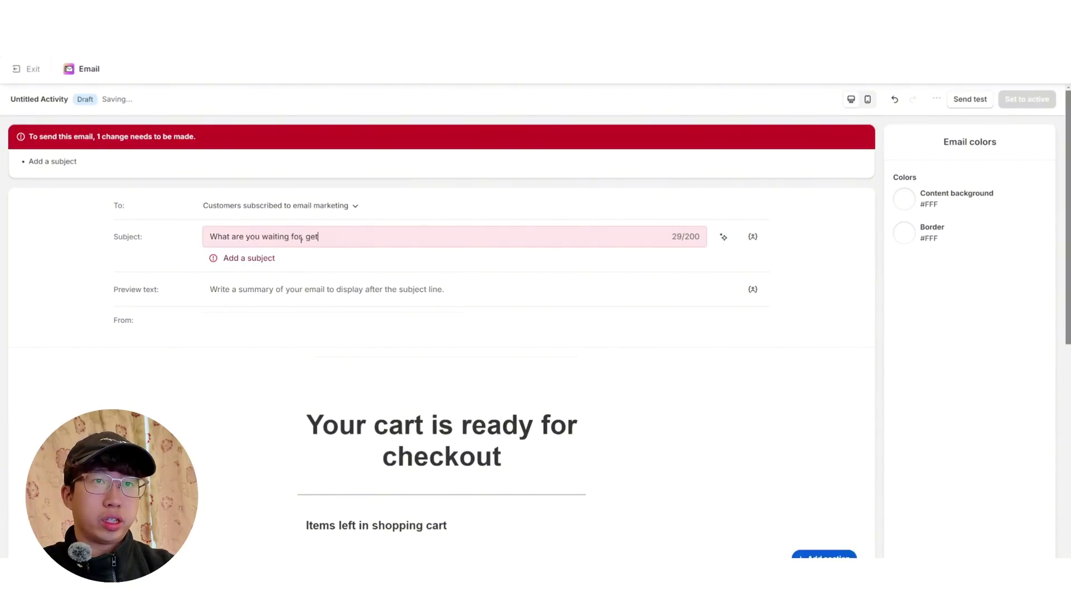
text(20% off!)
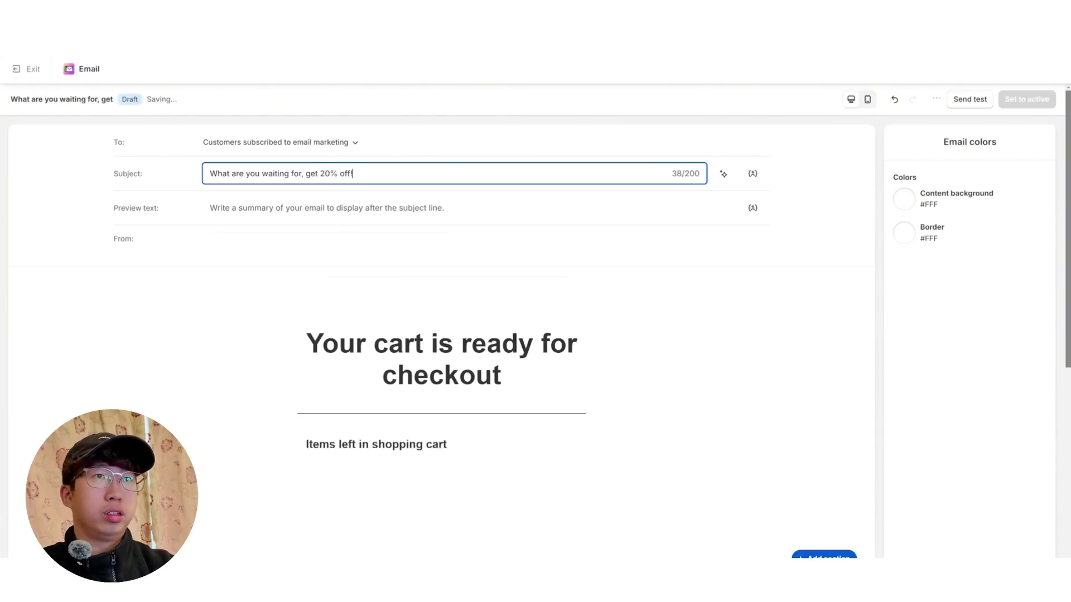
key(BackSpace)
text(today only)
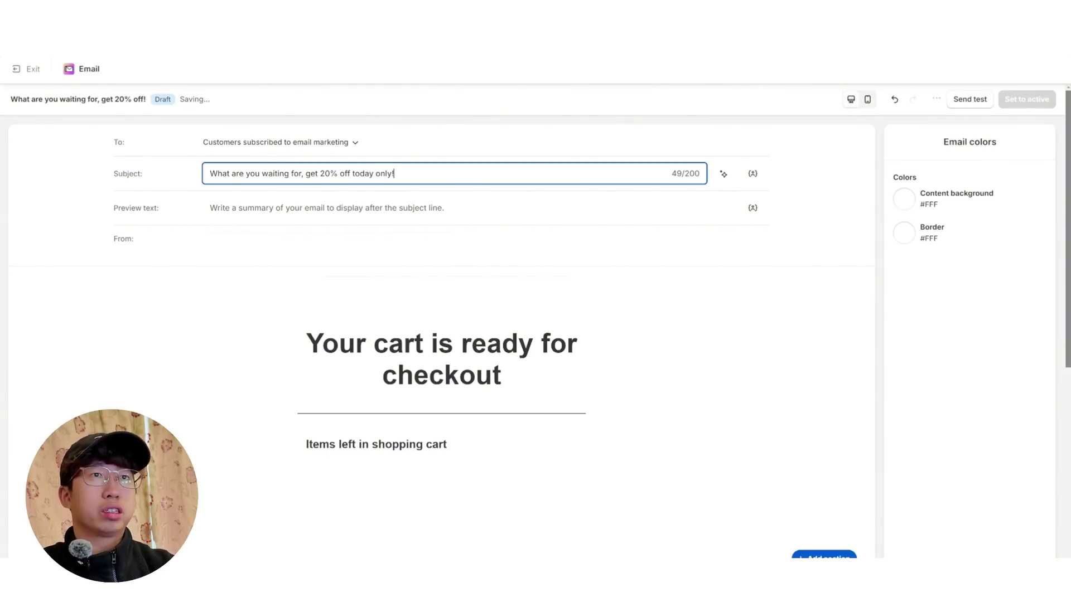
click(1024, 101)
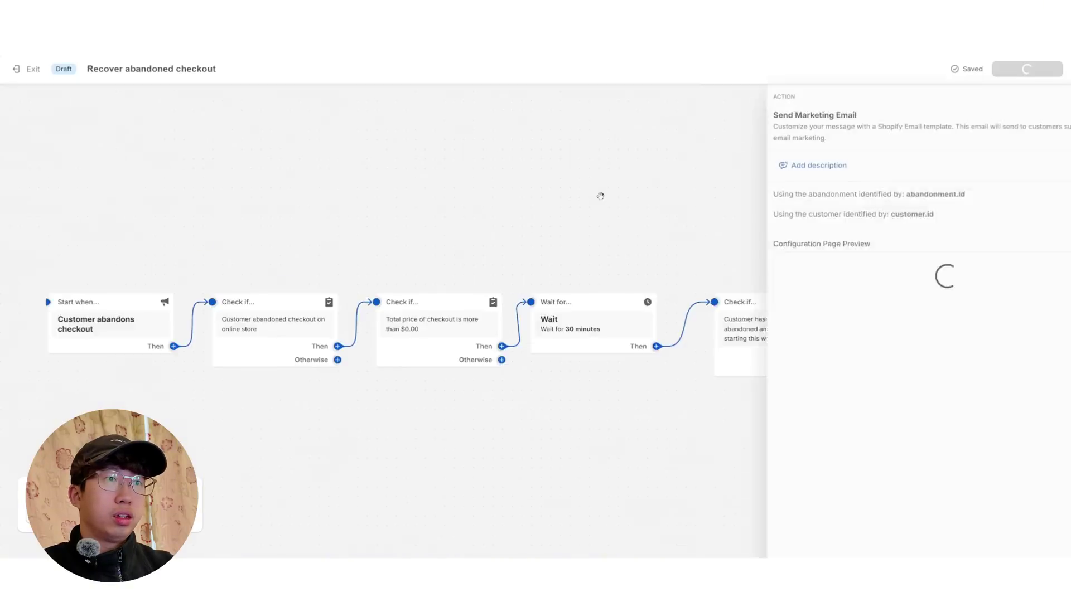
Scroll the reloaded workflow to see the second Send Marketing Email after the 8-hour wait
mouse_move(678, 282)
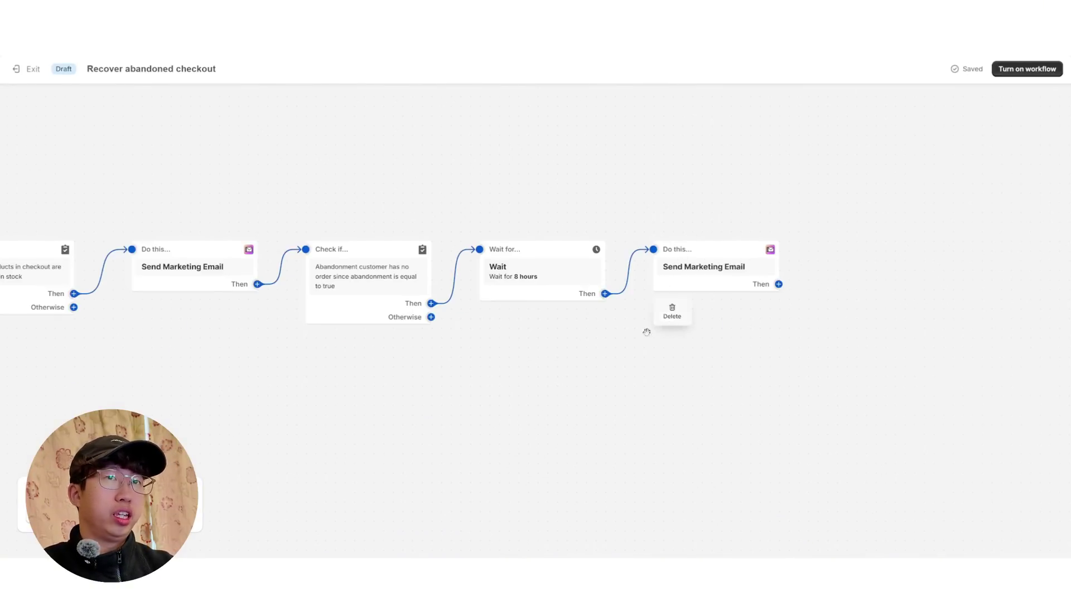
scroll(750, 371, left, 5)
scroll(750, 371, right, 8)
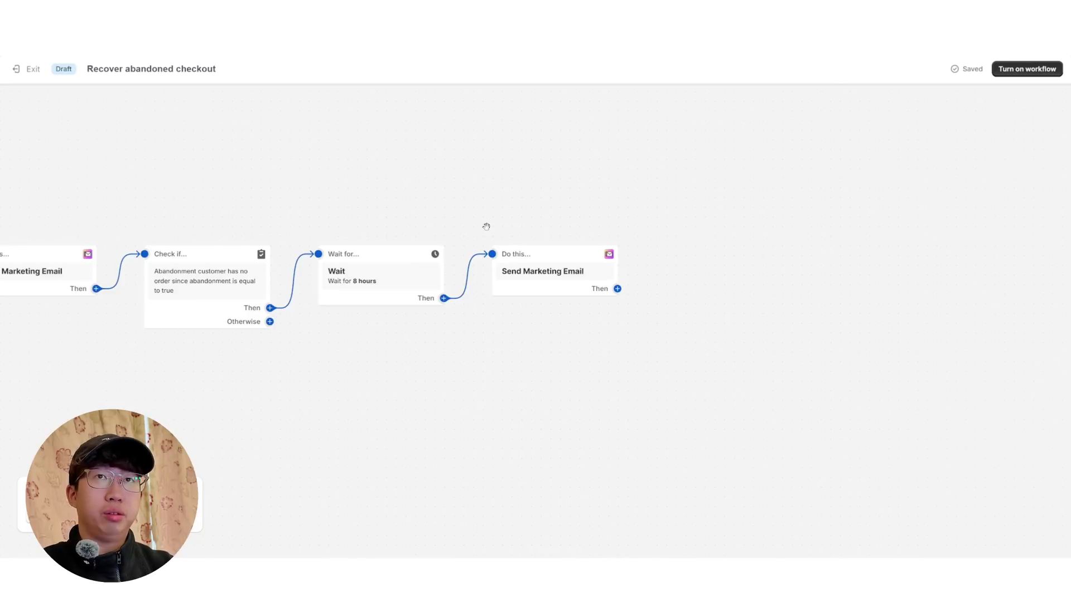
drag(485, 228, 812, 229)
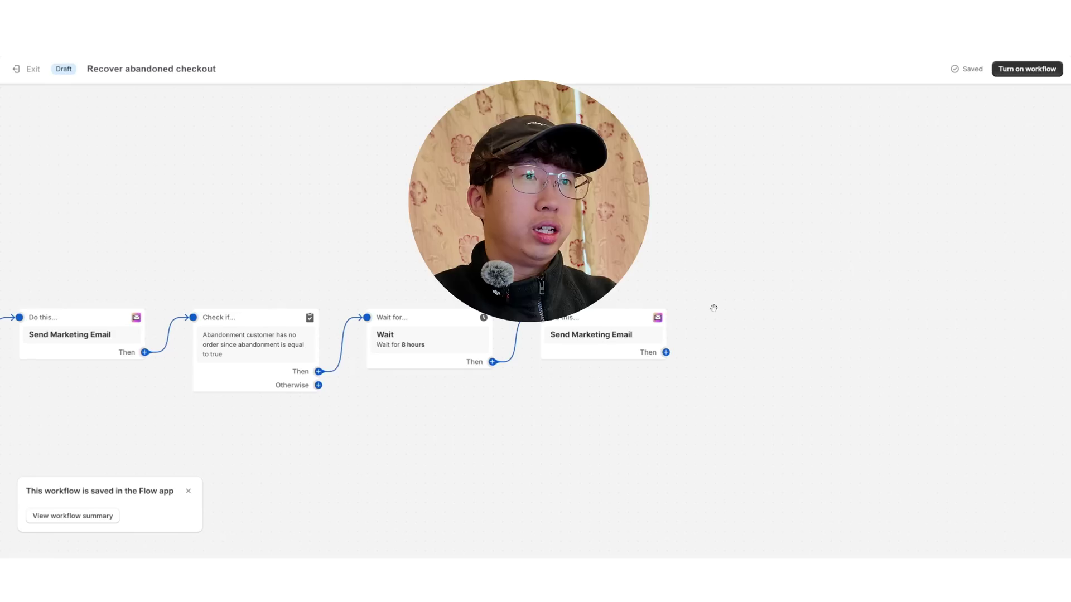
drag(712, 306, 710, 279)
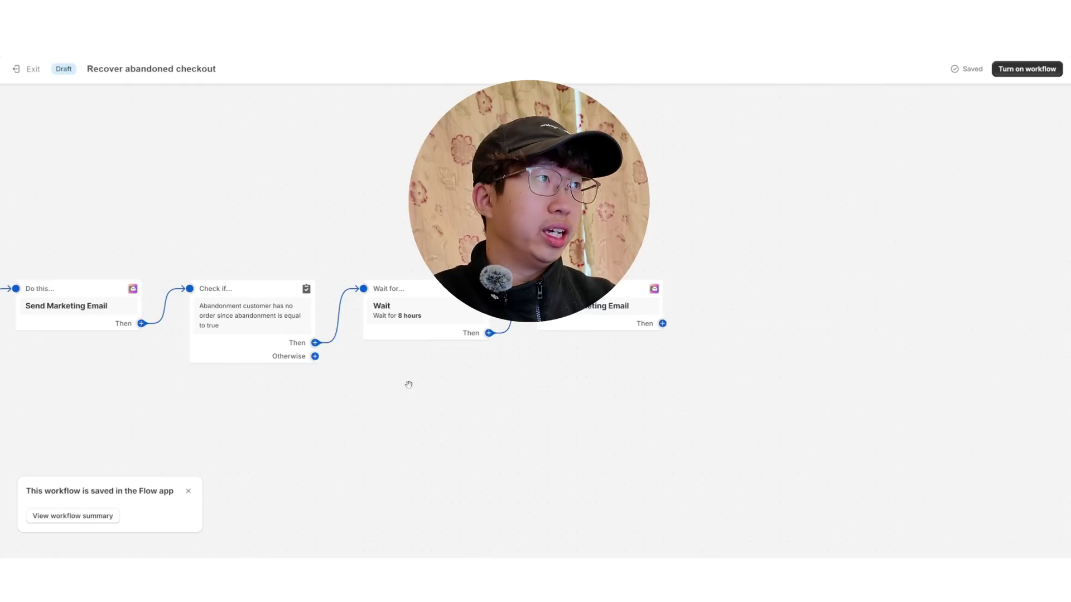
drag(401, 377, 255, 378)
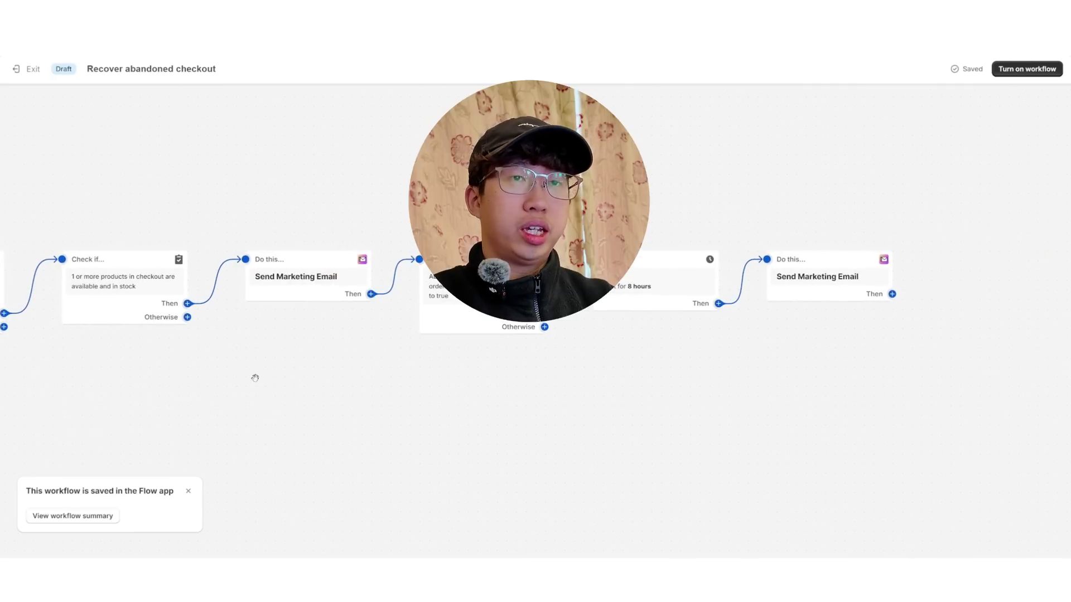